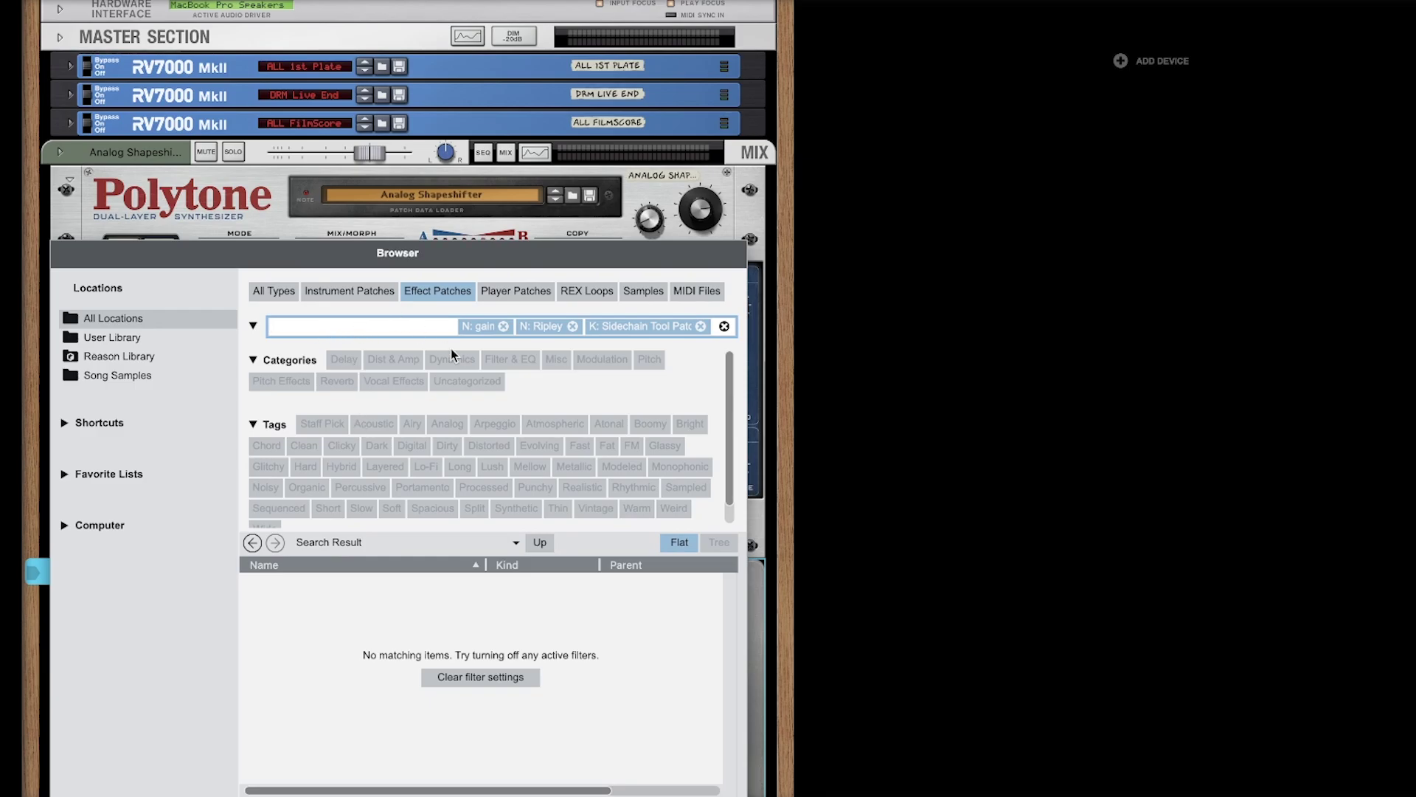
Collapse the Categories filter section in the Browser
click(260, 362)
Re-expand the Categories section and collapse, then re-expand, the Tags section
click(256, 361)
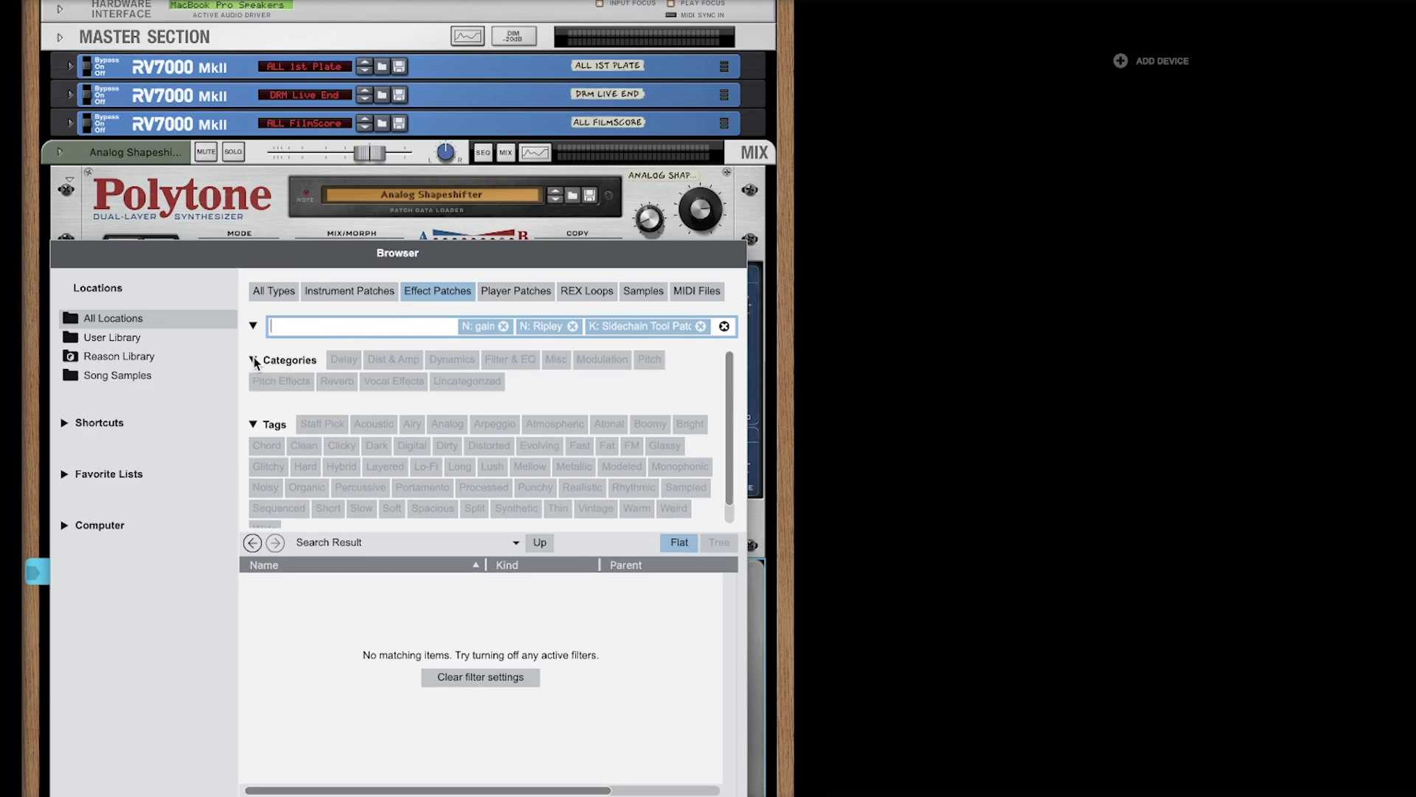
click(253, 426)
click(253, 428)
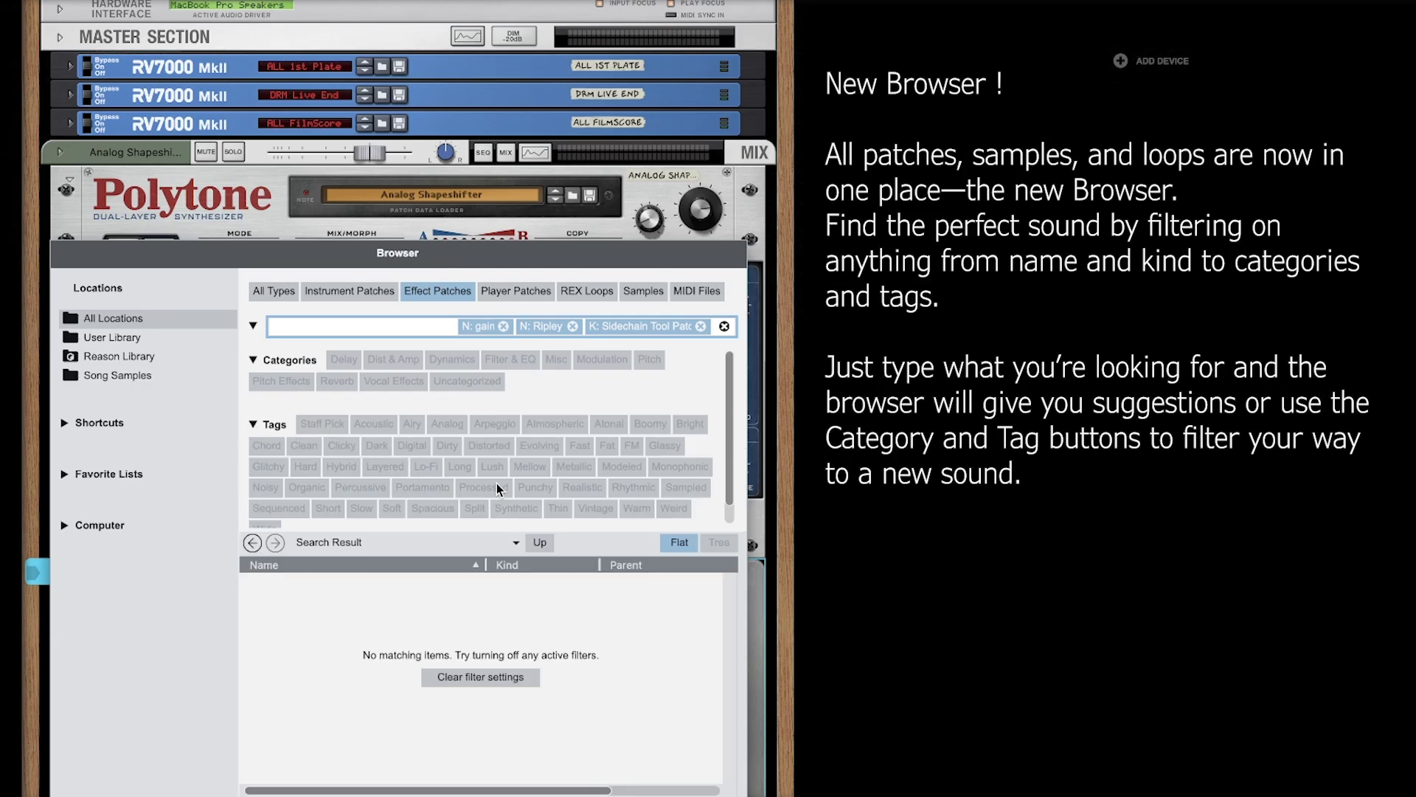
Browse the Player Patches, REX Loops, Samples, MIDI Files and Instrument Patches tabs
click(521, 291)
click(587, 291)
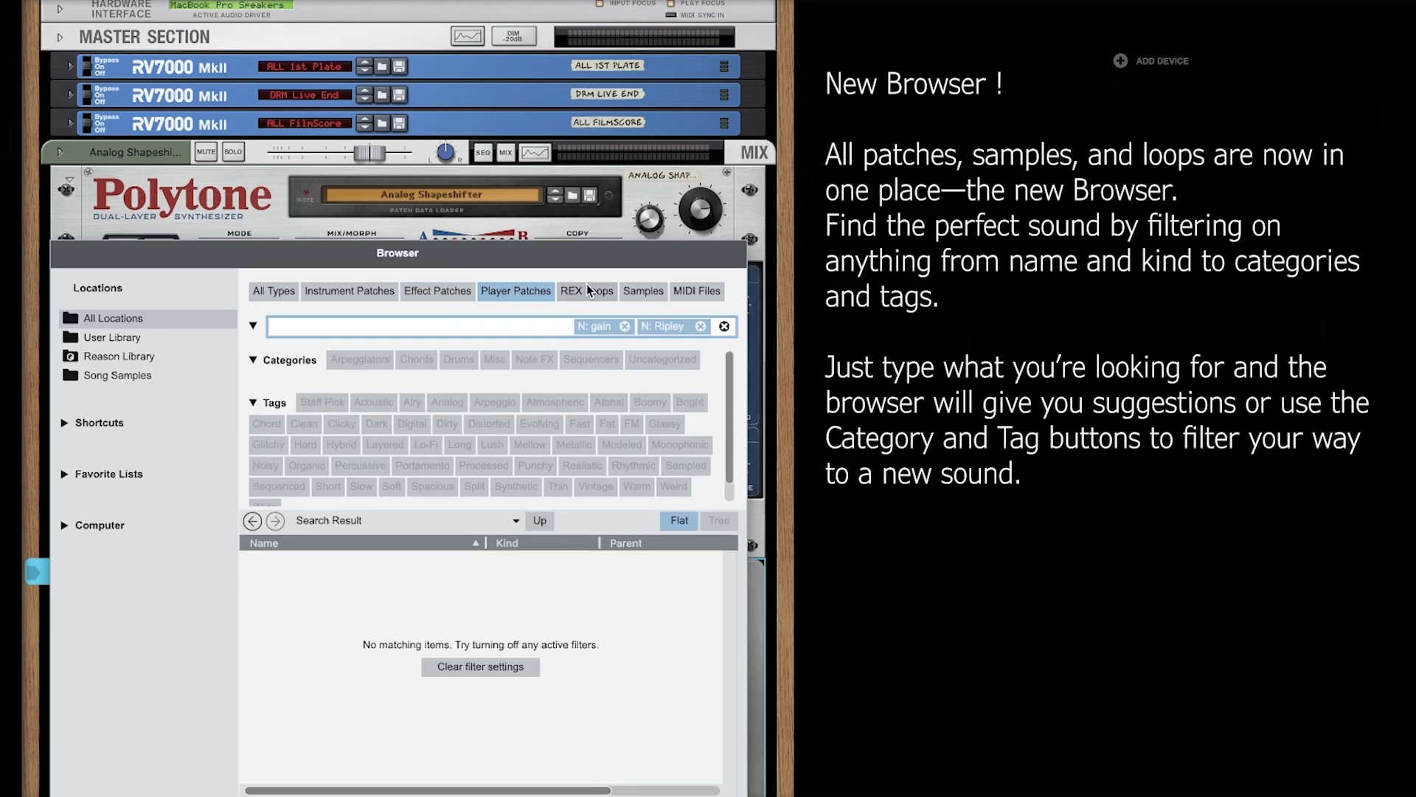
click(644, 291)
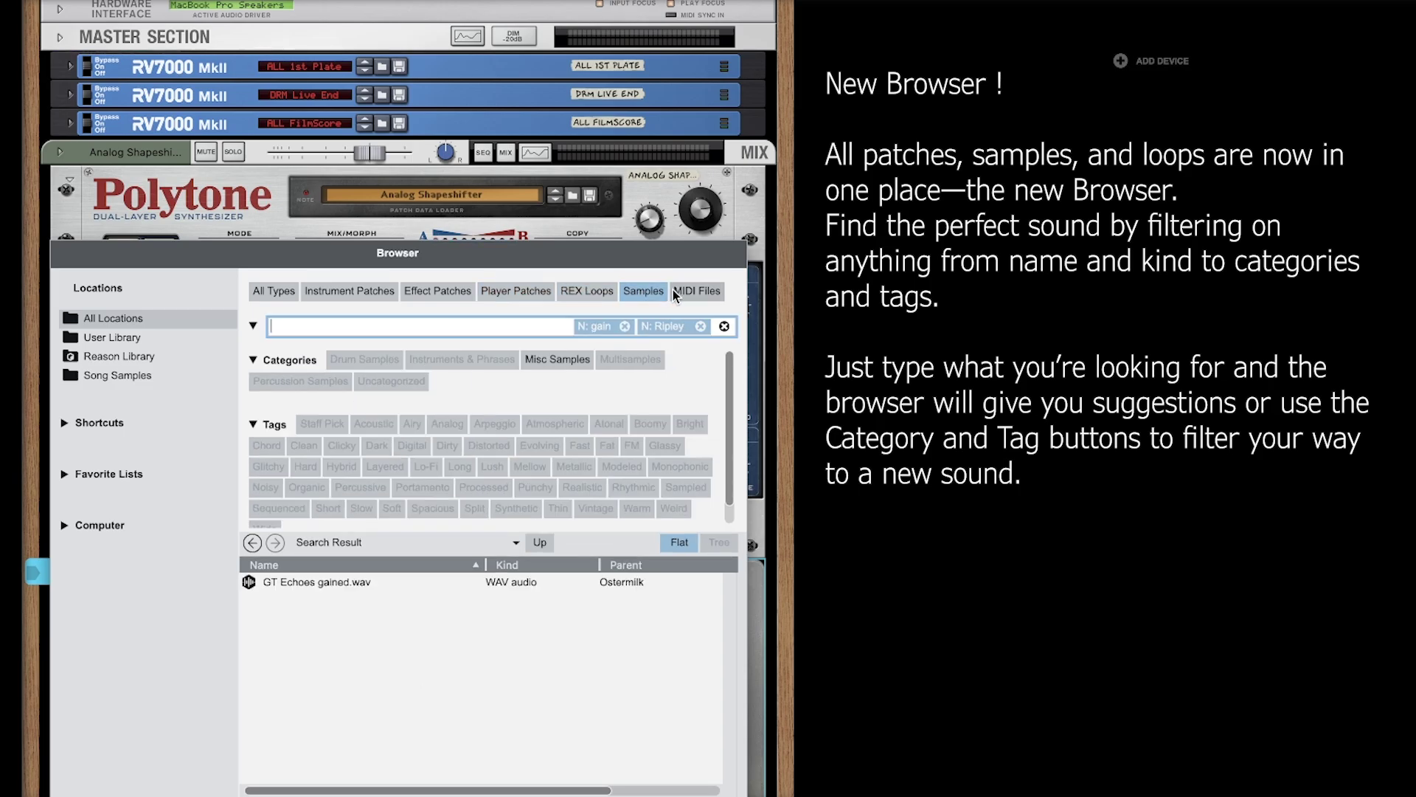
click(696, 291)
click(370, 291)
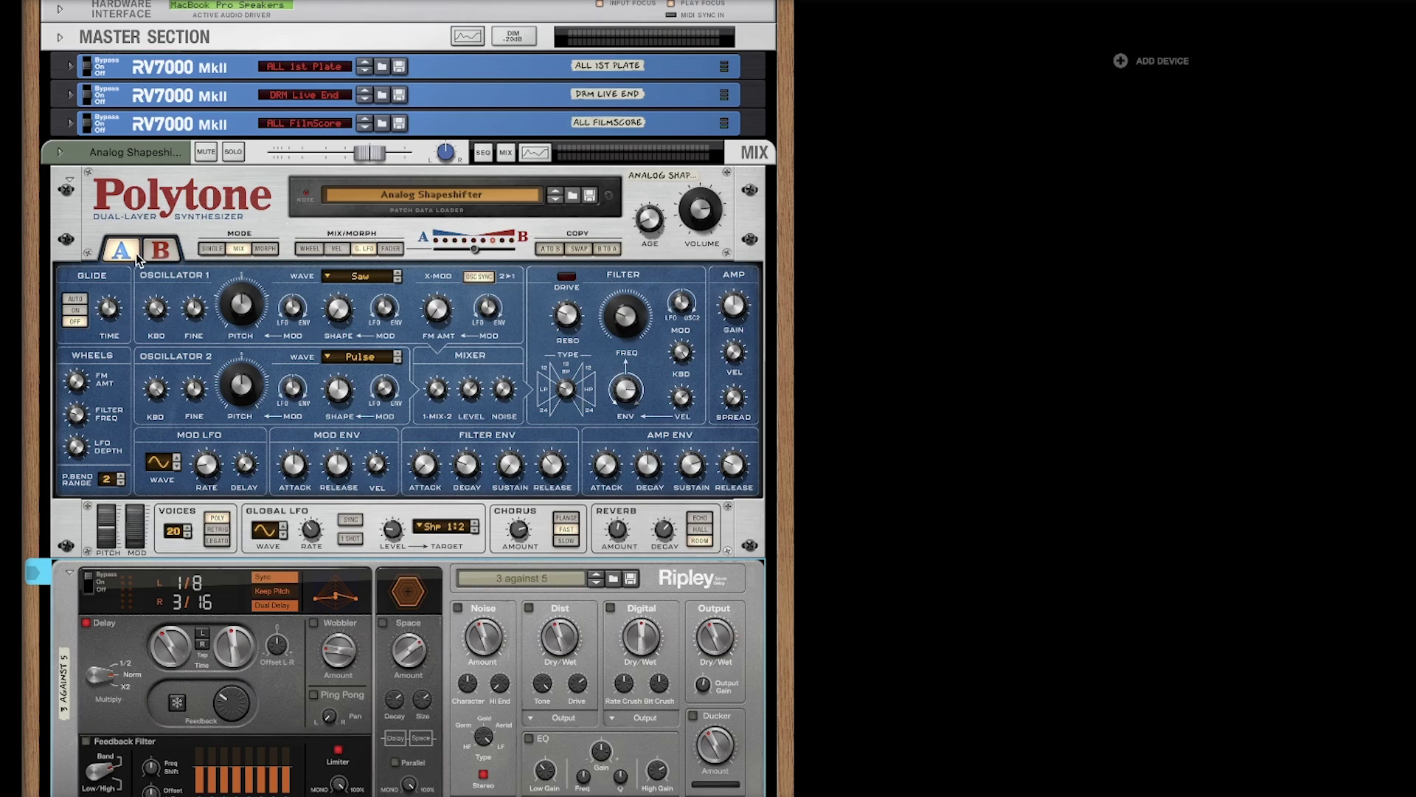
Preview Polytone's layer B, return to layer A, and start song playback in the sequencer
click(169, 253)
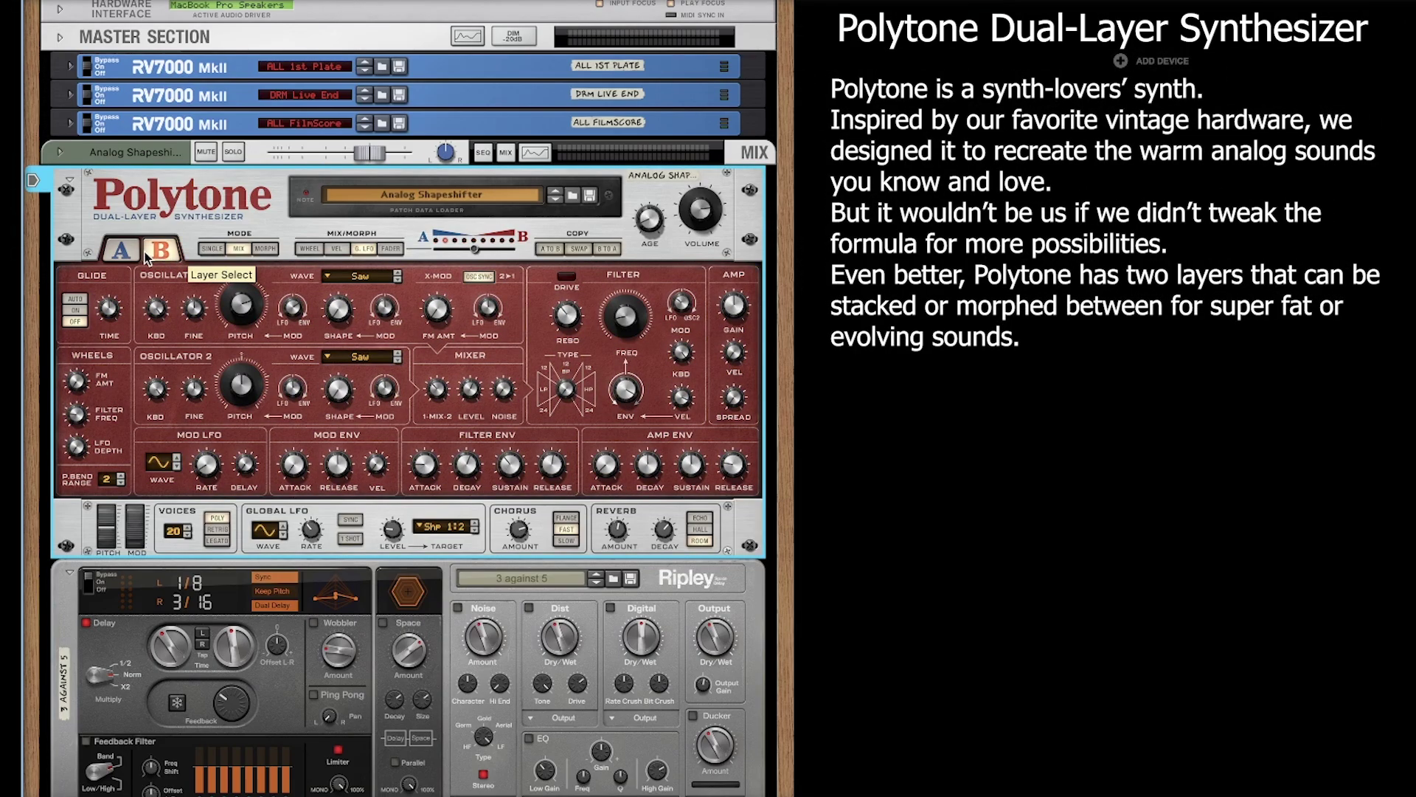
click(124, 246)
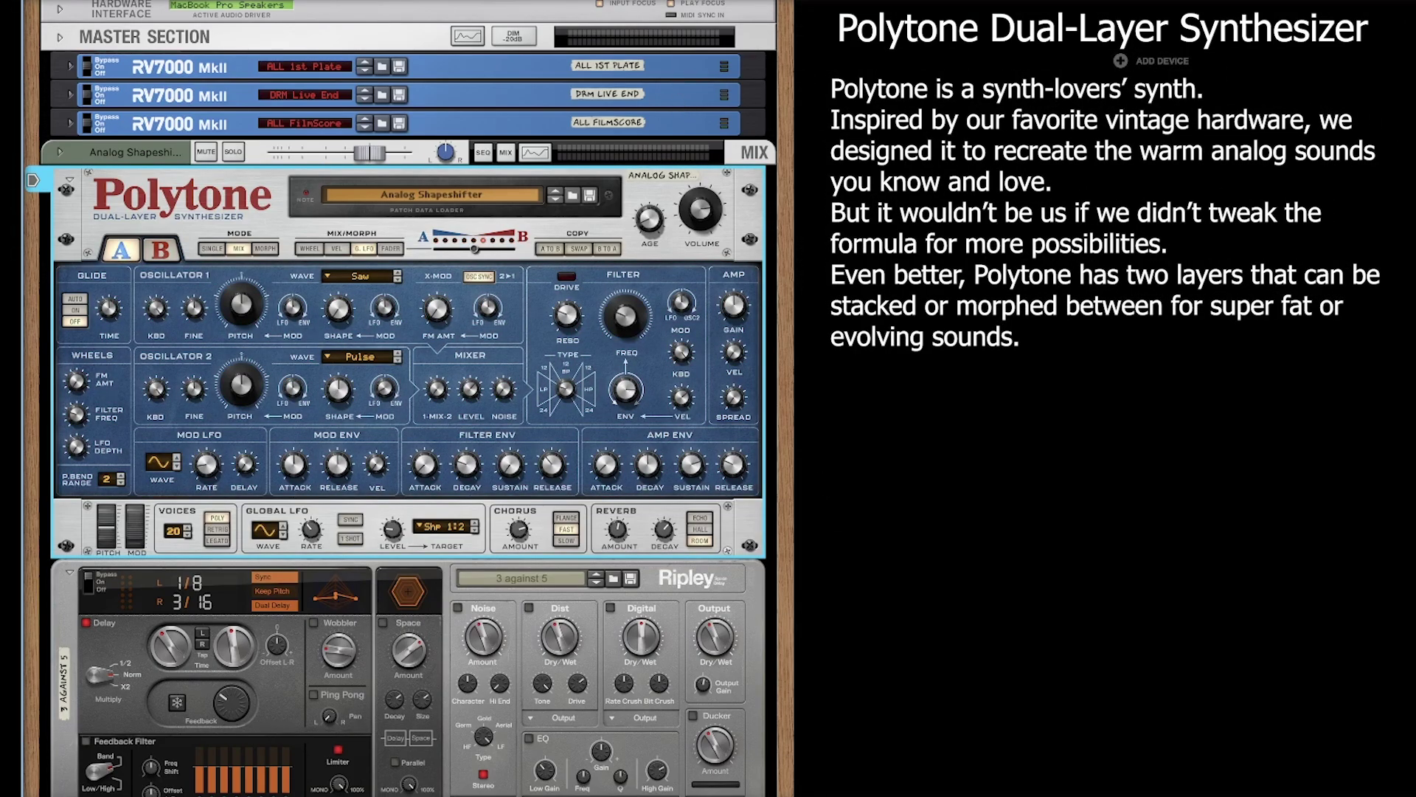
key(F7)
key(space)
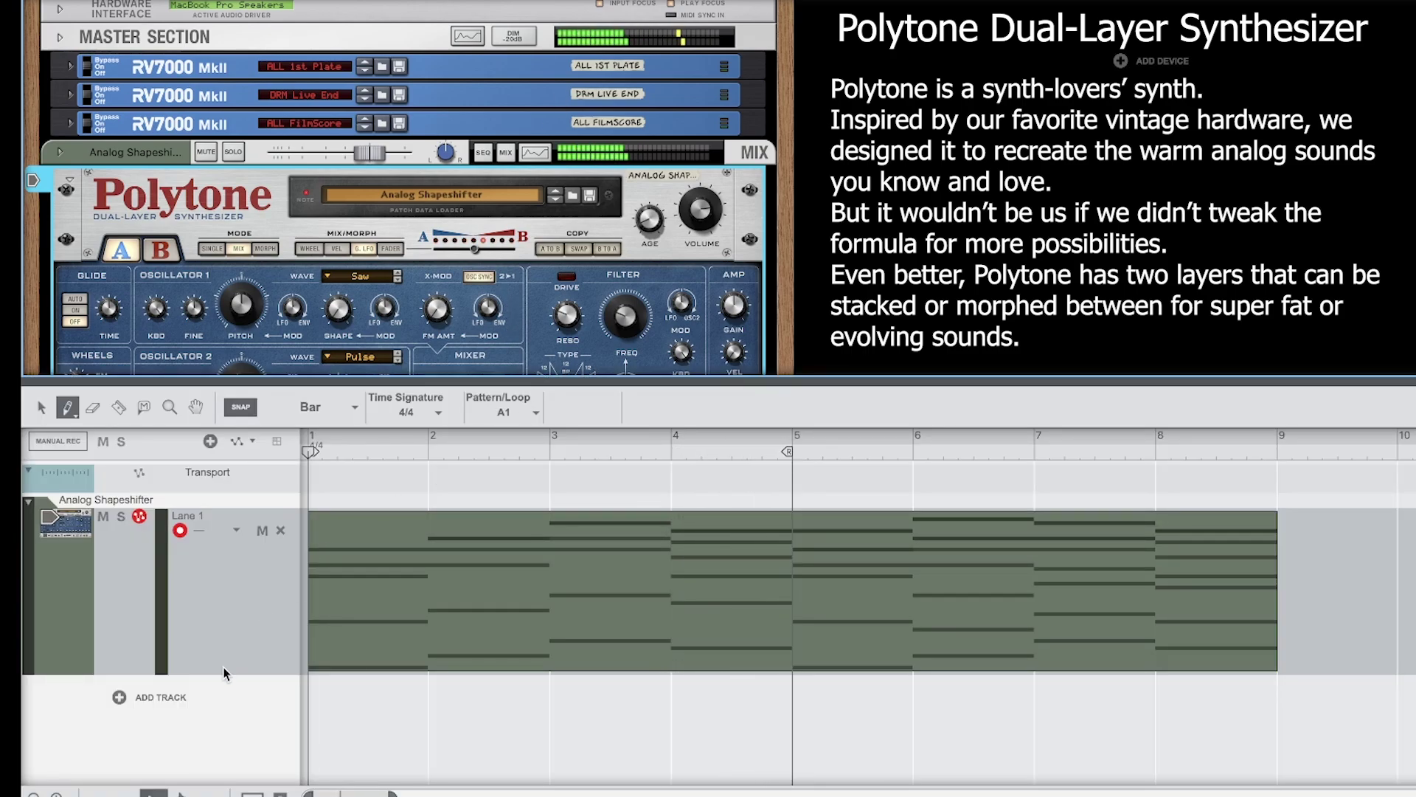
Enlarge the Analog Shapeshifter track lane and compare layers B and A again, ending on A
drag(221, 673, 222, 701)
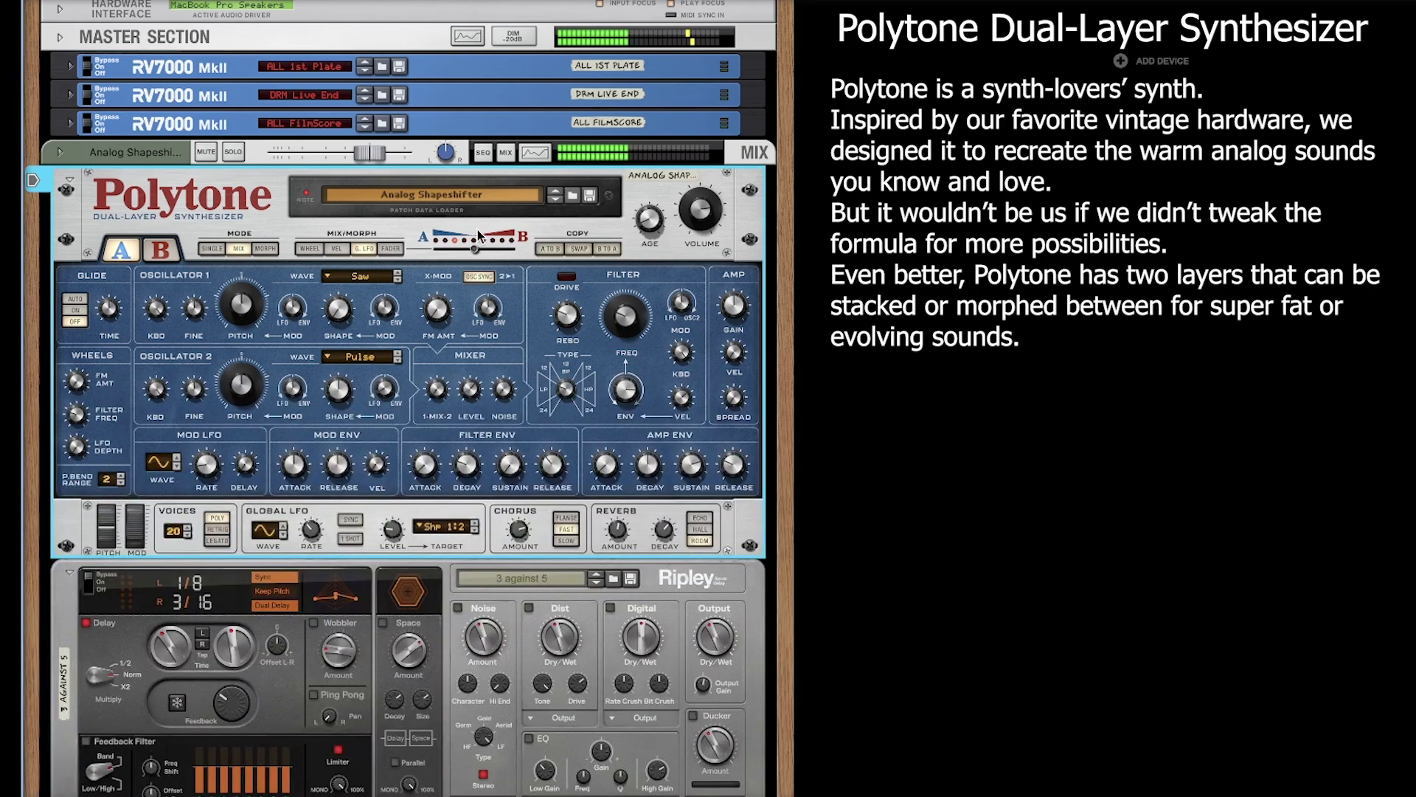
click(160, 251)
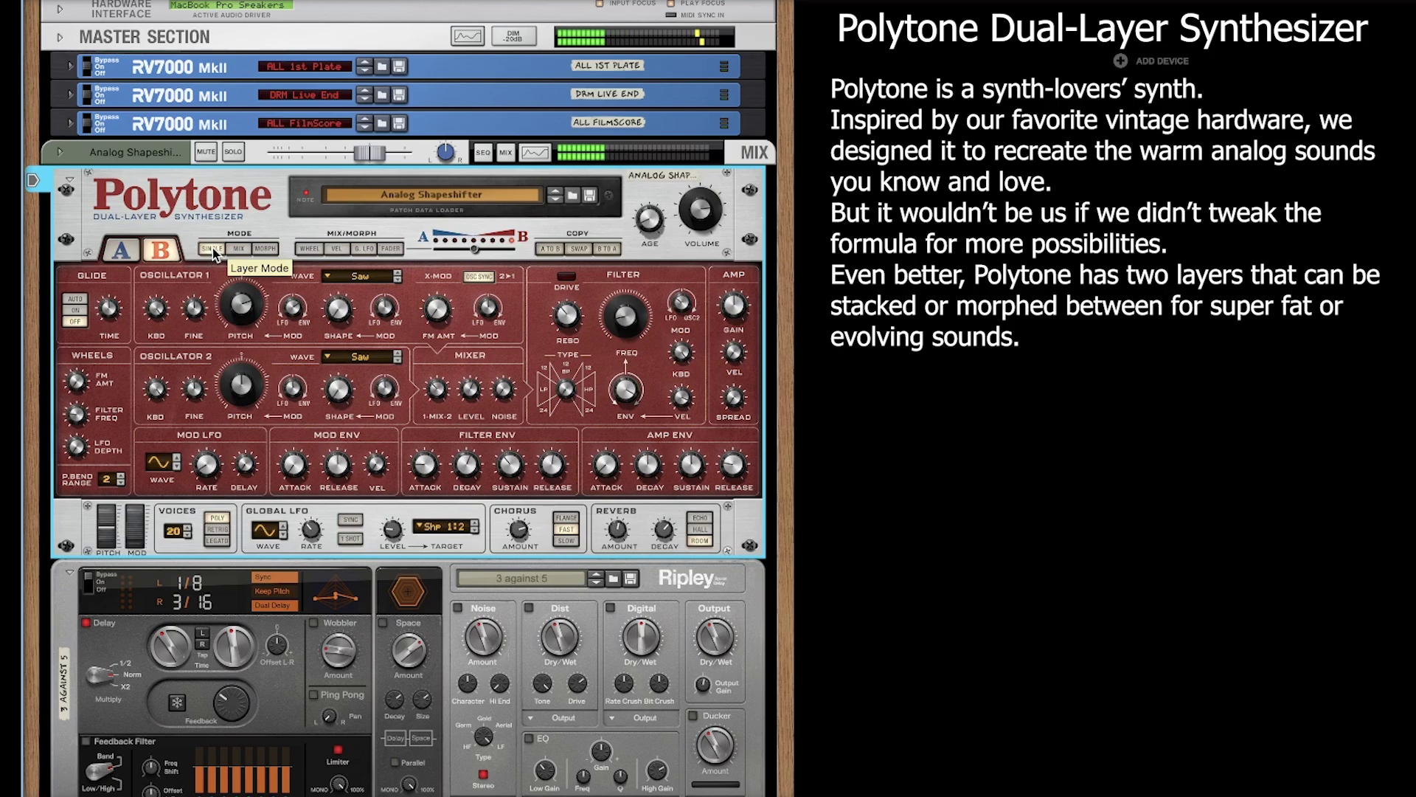
click(129, 253)
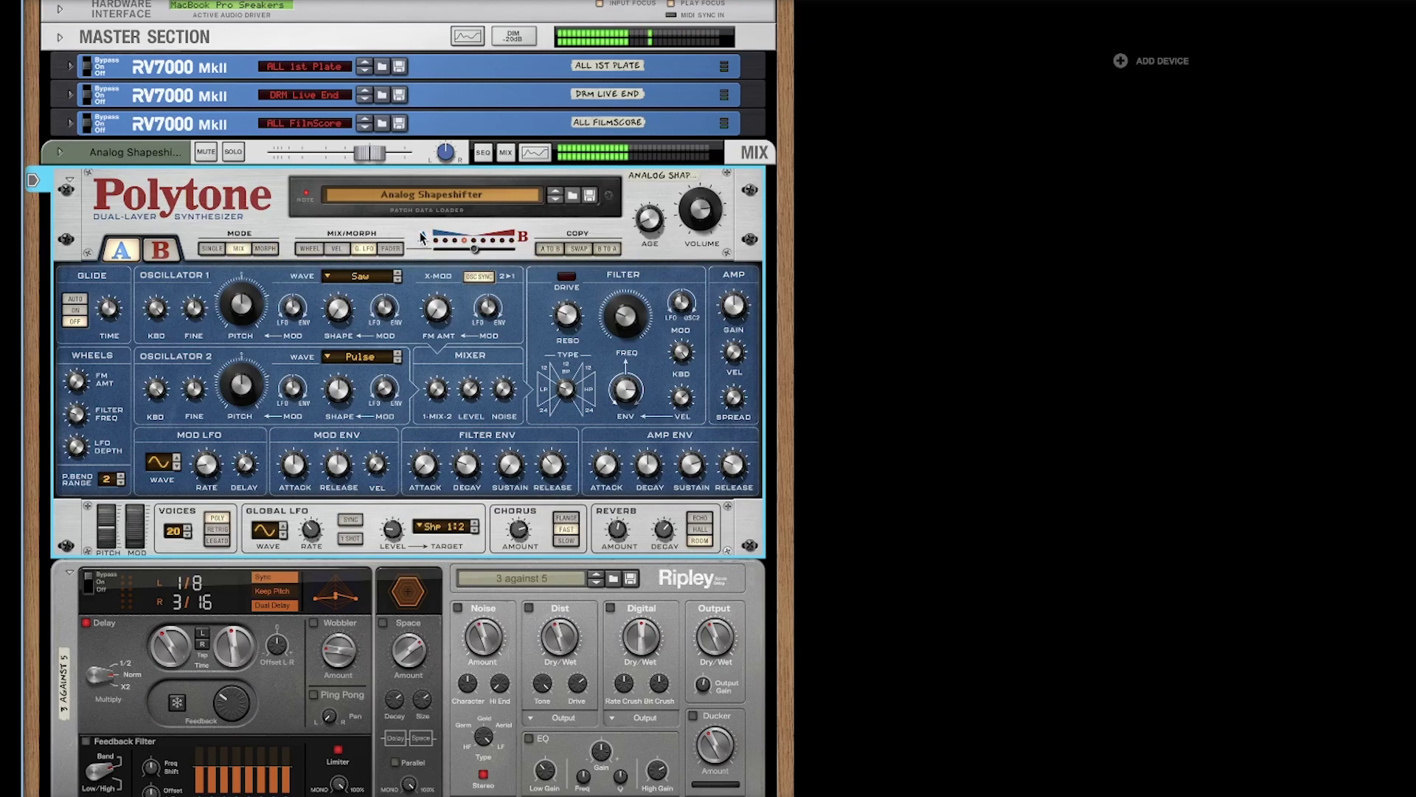
Shift Polytone's layer balance toward A (27.4%) and try Retrig and Legato before returning to Poly
drag(474, 249, 457, 250)
click(223, 529)
click(222, 541)
click(220, 521)
Slow the global LFO to 2.82 Hz, lower chorus, and use Hall reverb at 64.5% decay
drag(309, 525, 310, 525)
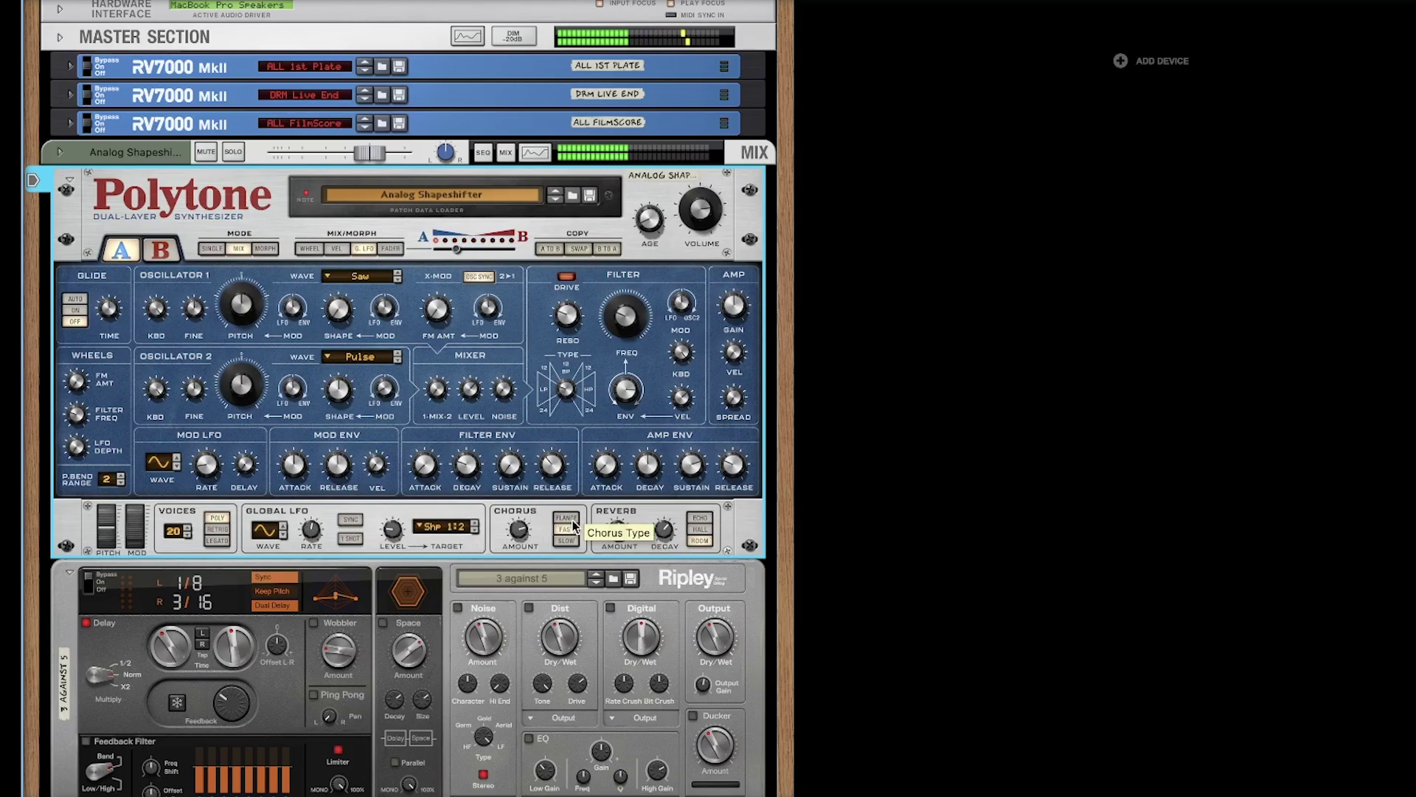
drag(522, 537, 518, 567)
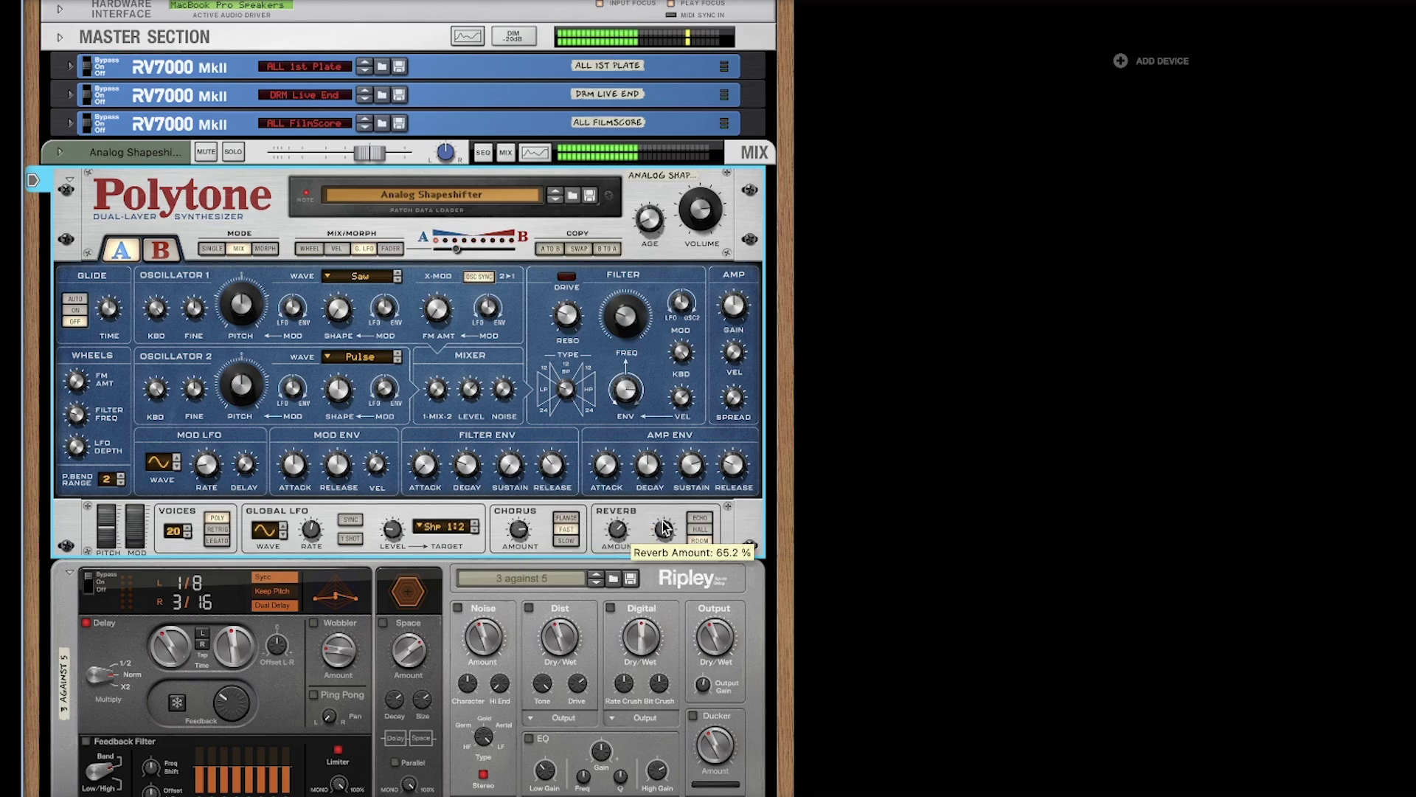
click(706, 519)
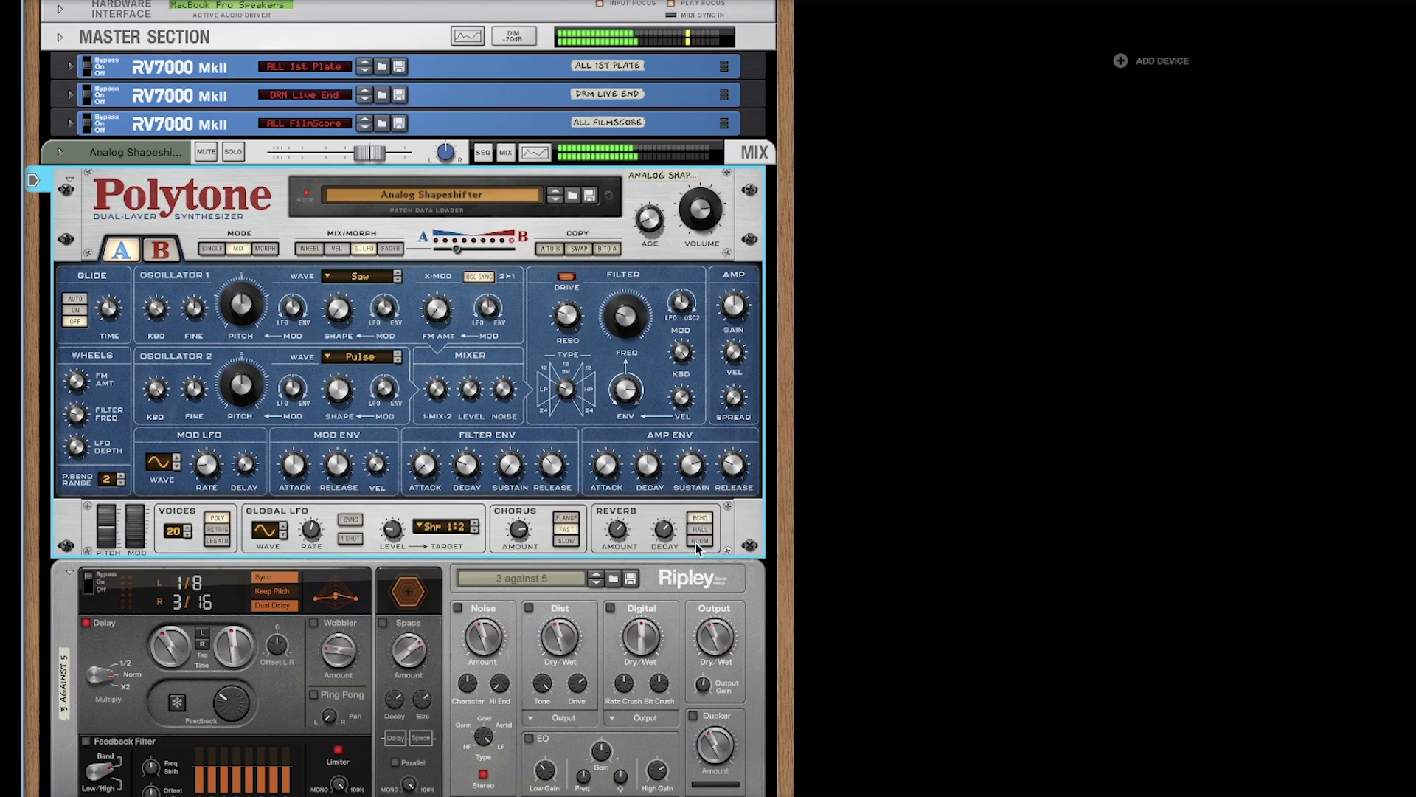
click(698, 531)
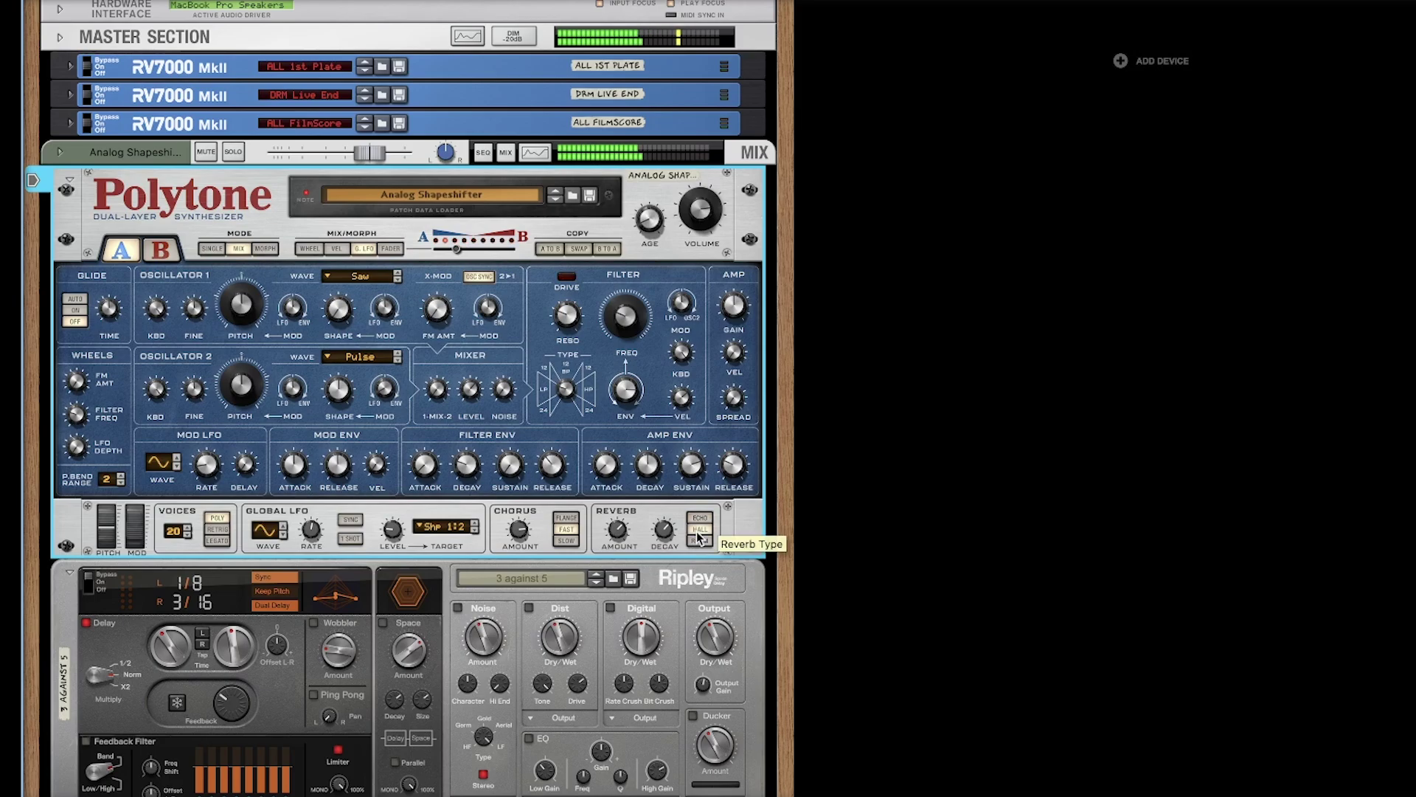
drag(662, 530, 662, 529)
On Ripley, set the left delay time to 5/16 and enable Noise at 75%
scroll(235, 510, down, 6)
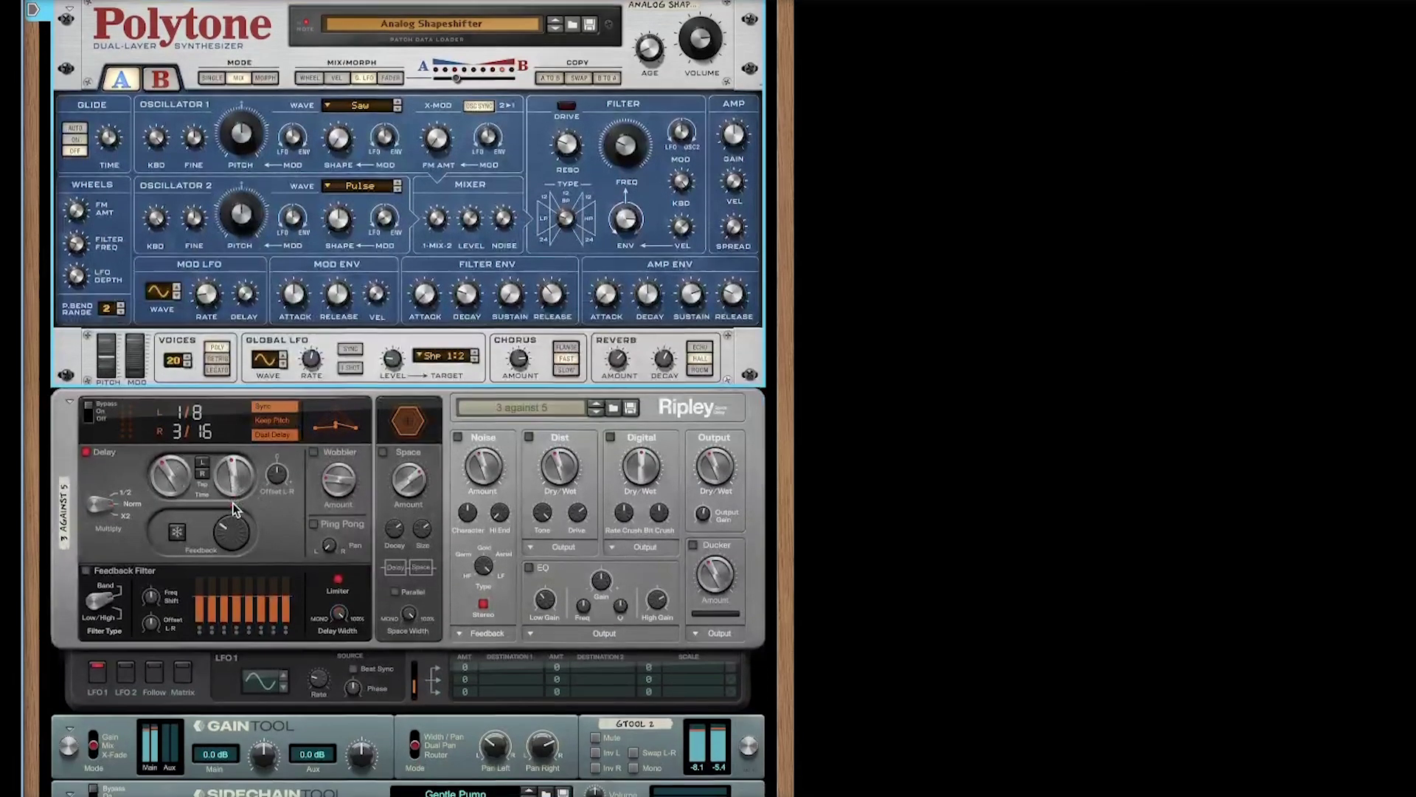
scroll(234, 509, down, 1)
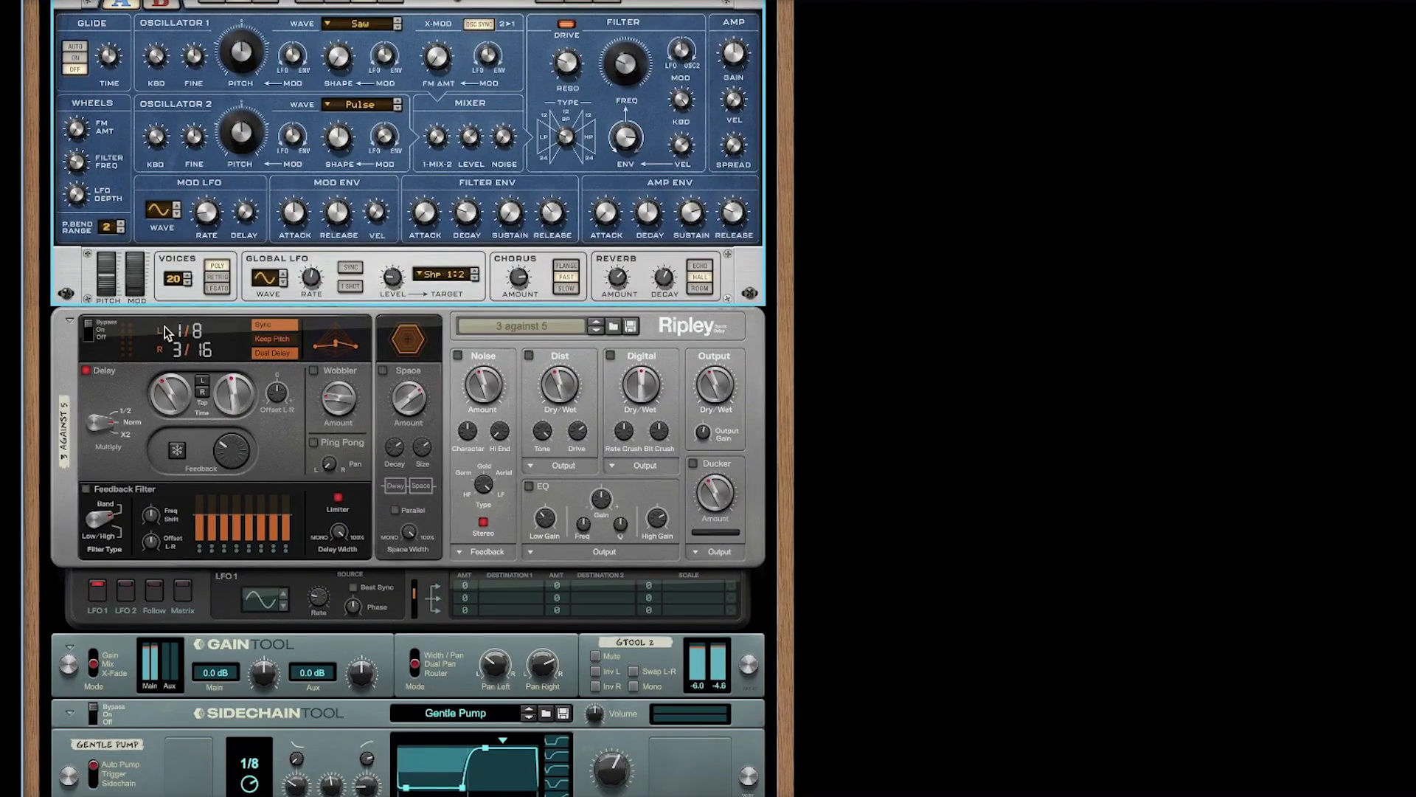
click(101, 338)
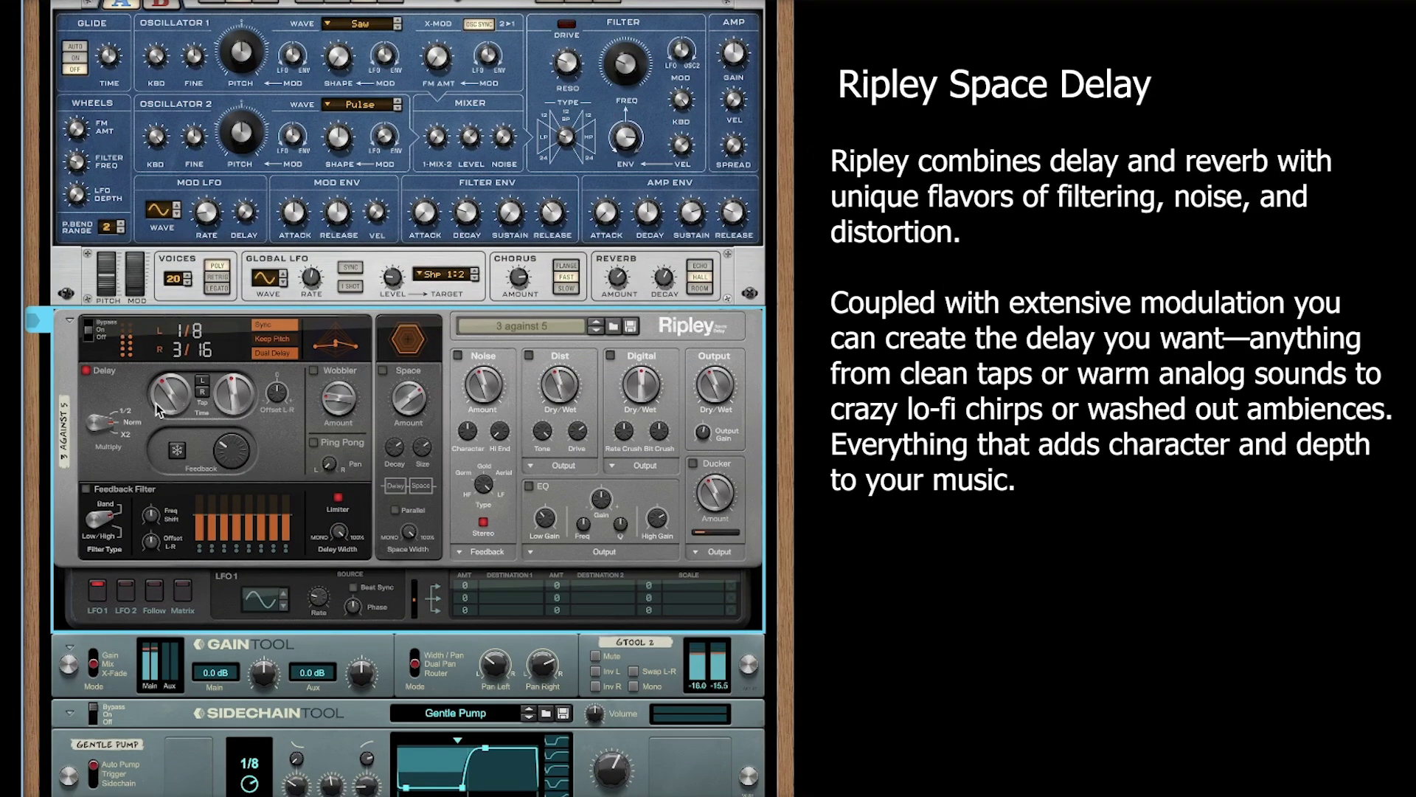
drag(165, 405, 197, 399)
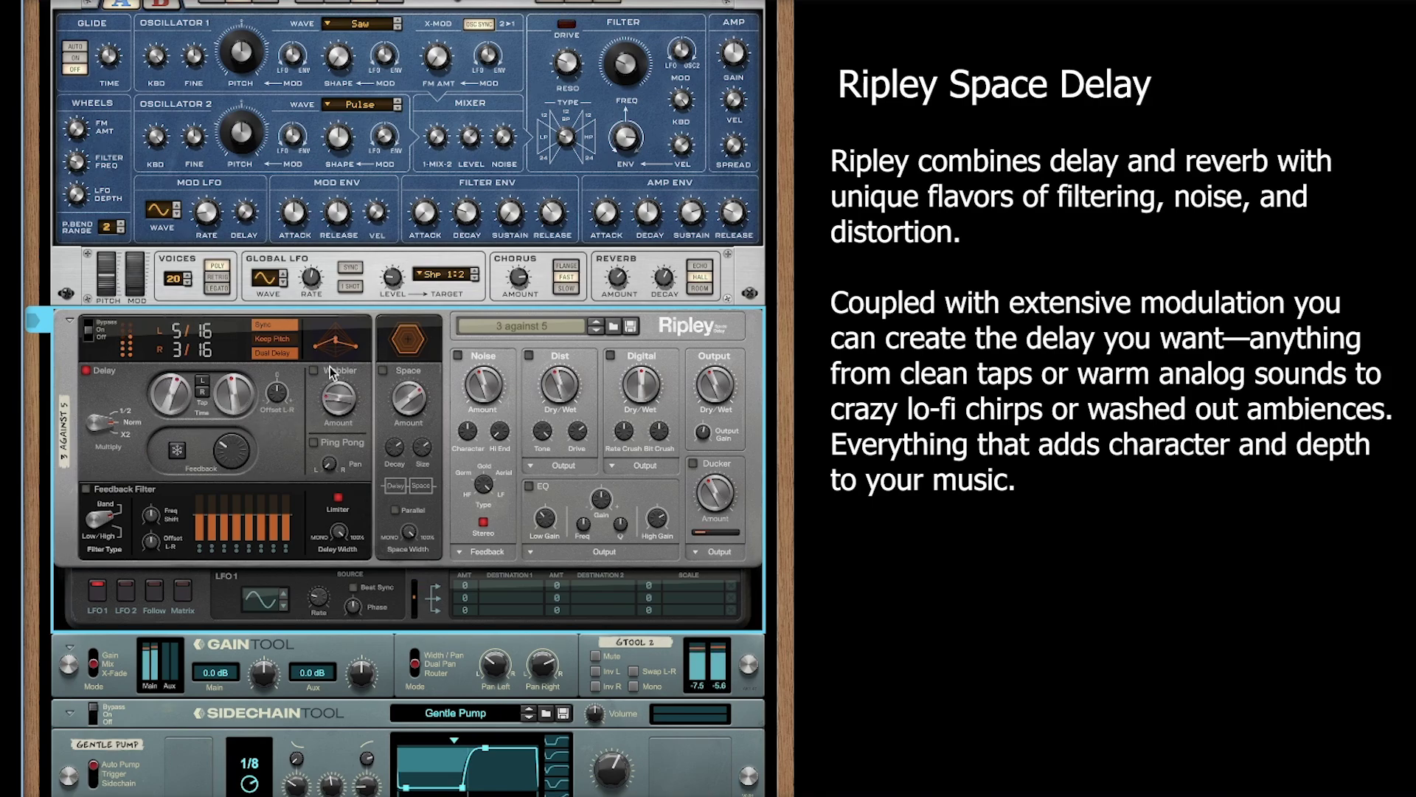
click(458, 357)
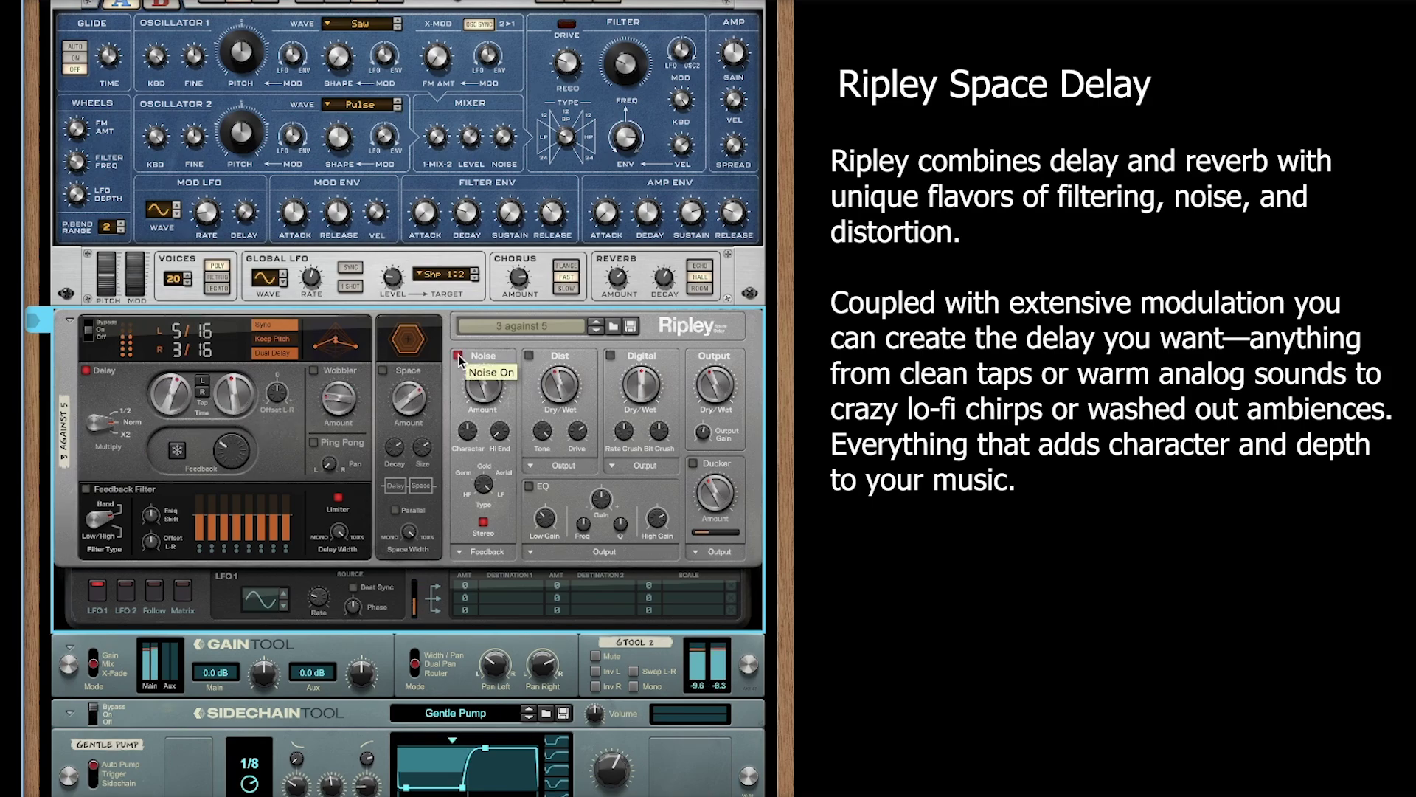
drag(478, 368, 478, 369)
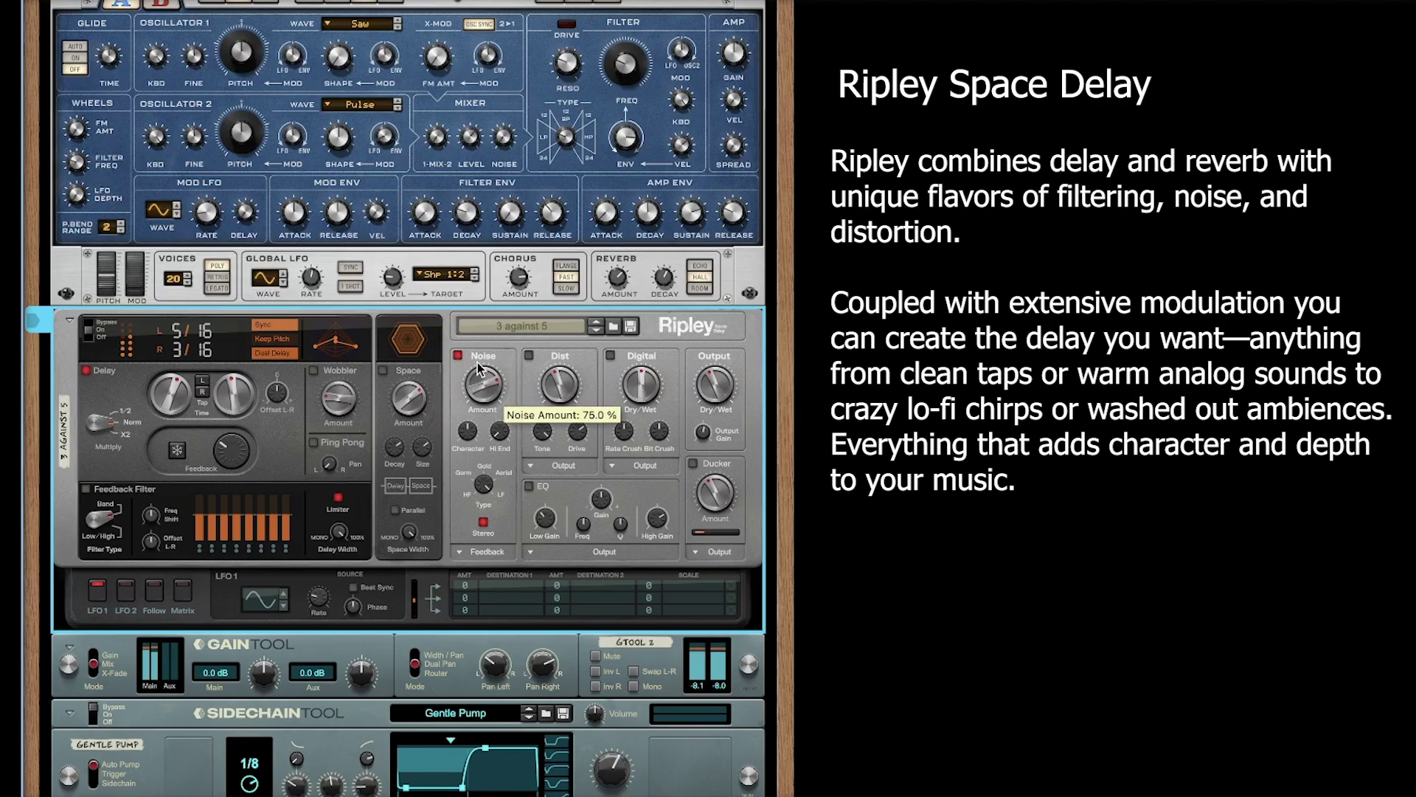
Enable Ripley's Dist and EQ sections and lower the EQ mid frequency to 382.2 Hz
click(528, 359)
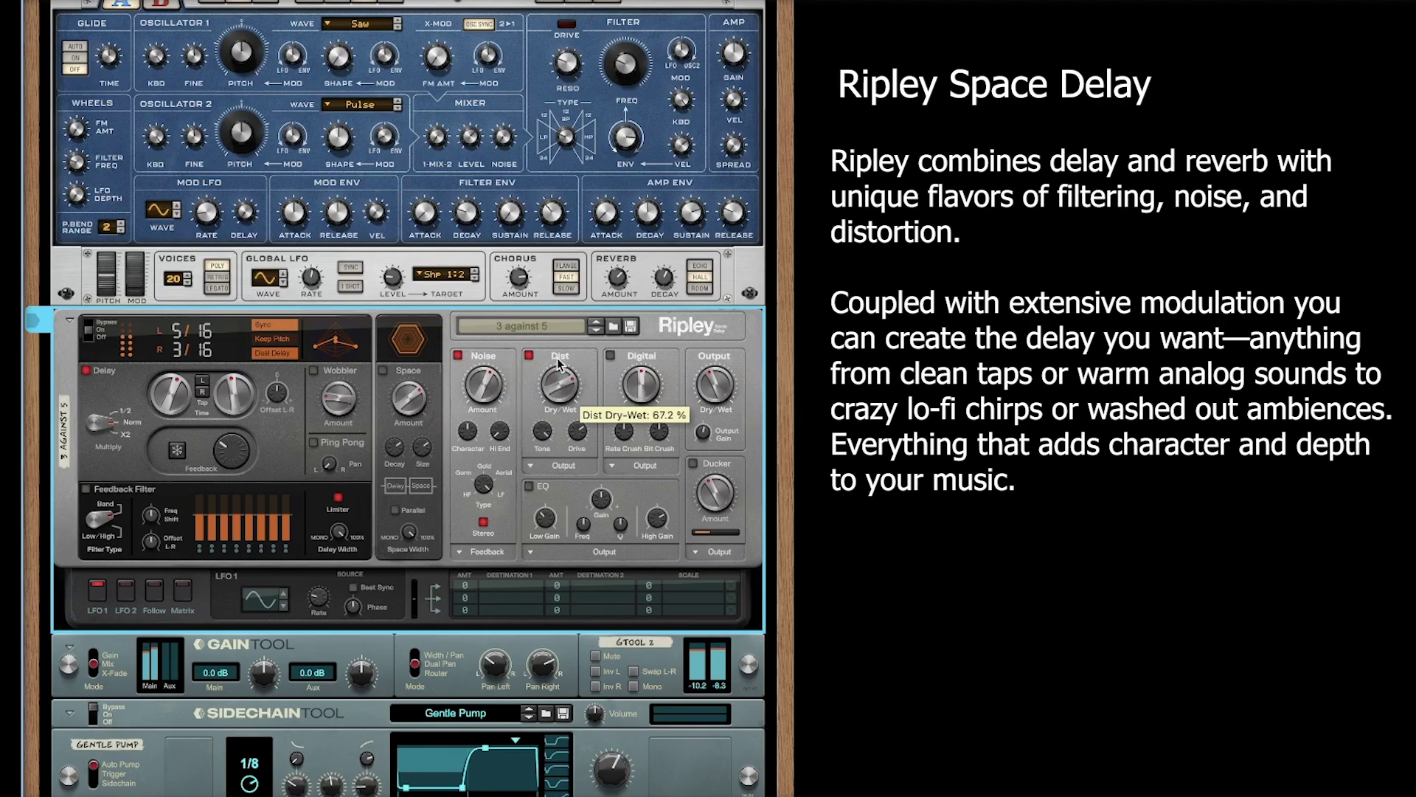
scroll(543, 493, down, 1)
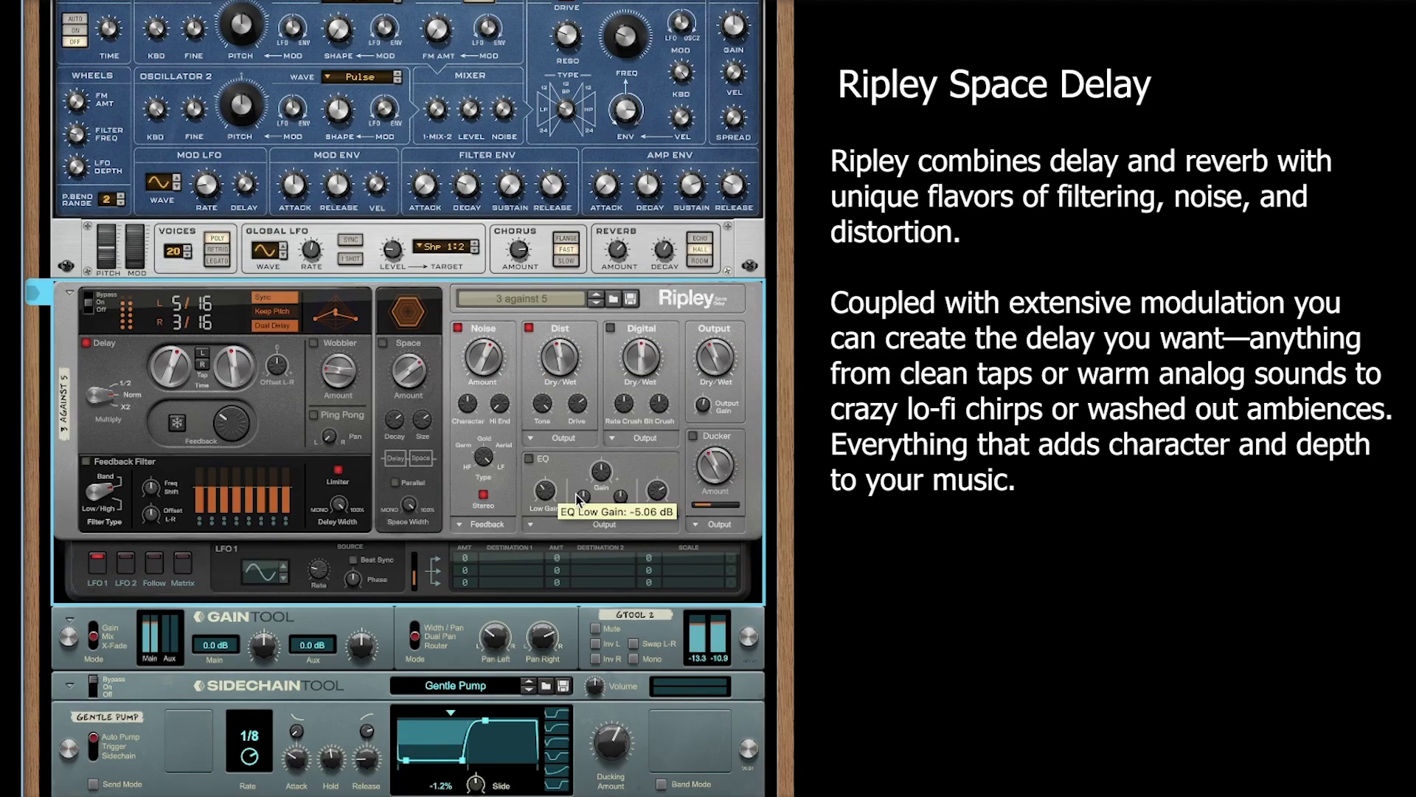
click(531, 463)
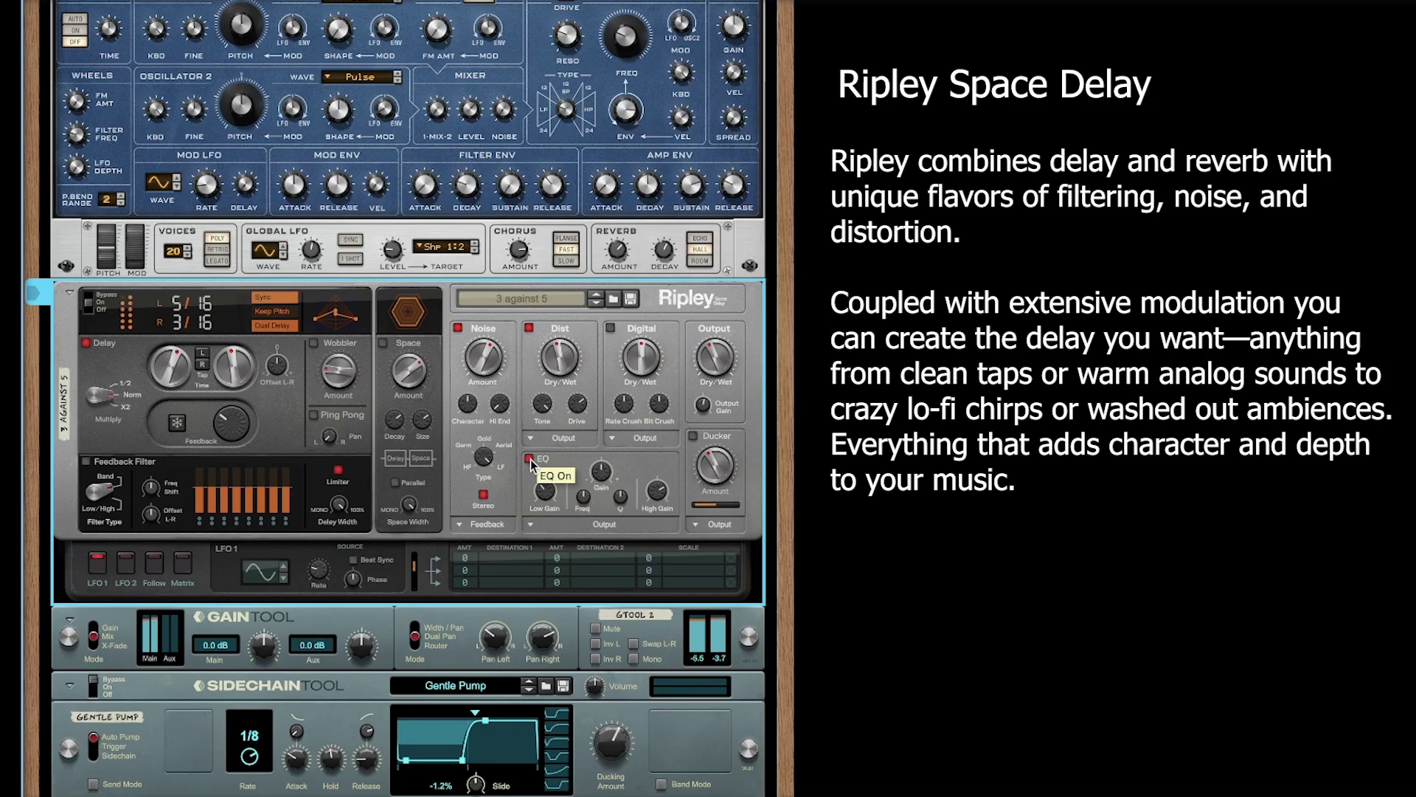
drag(579, 498, 581, 514)
scroll(579, 514, down, 1)
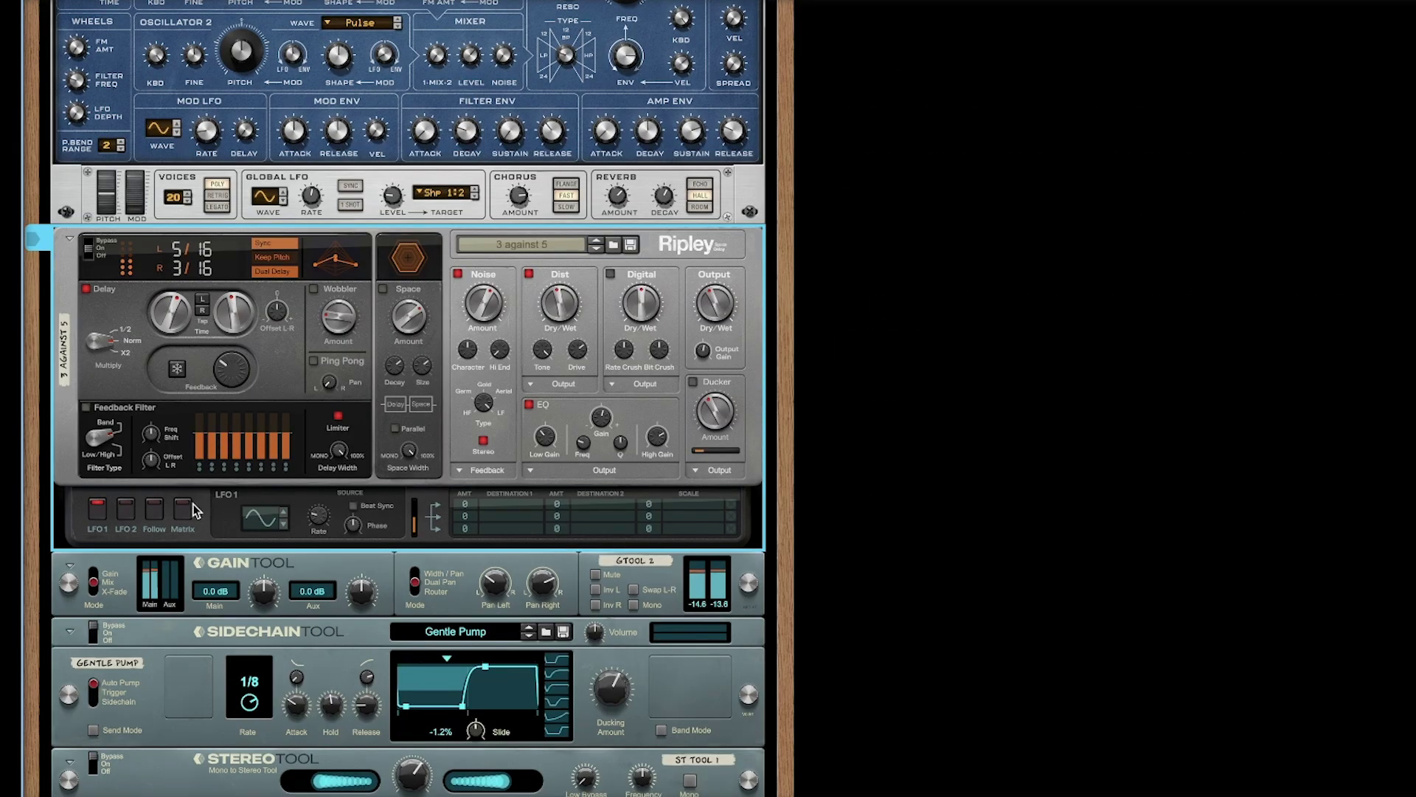
scroll(282, 568, down, 2)
scroll(282, 568, down, 3)
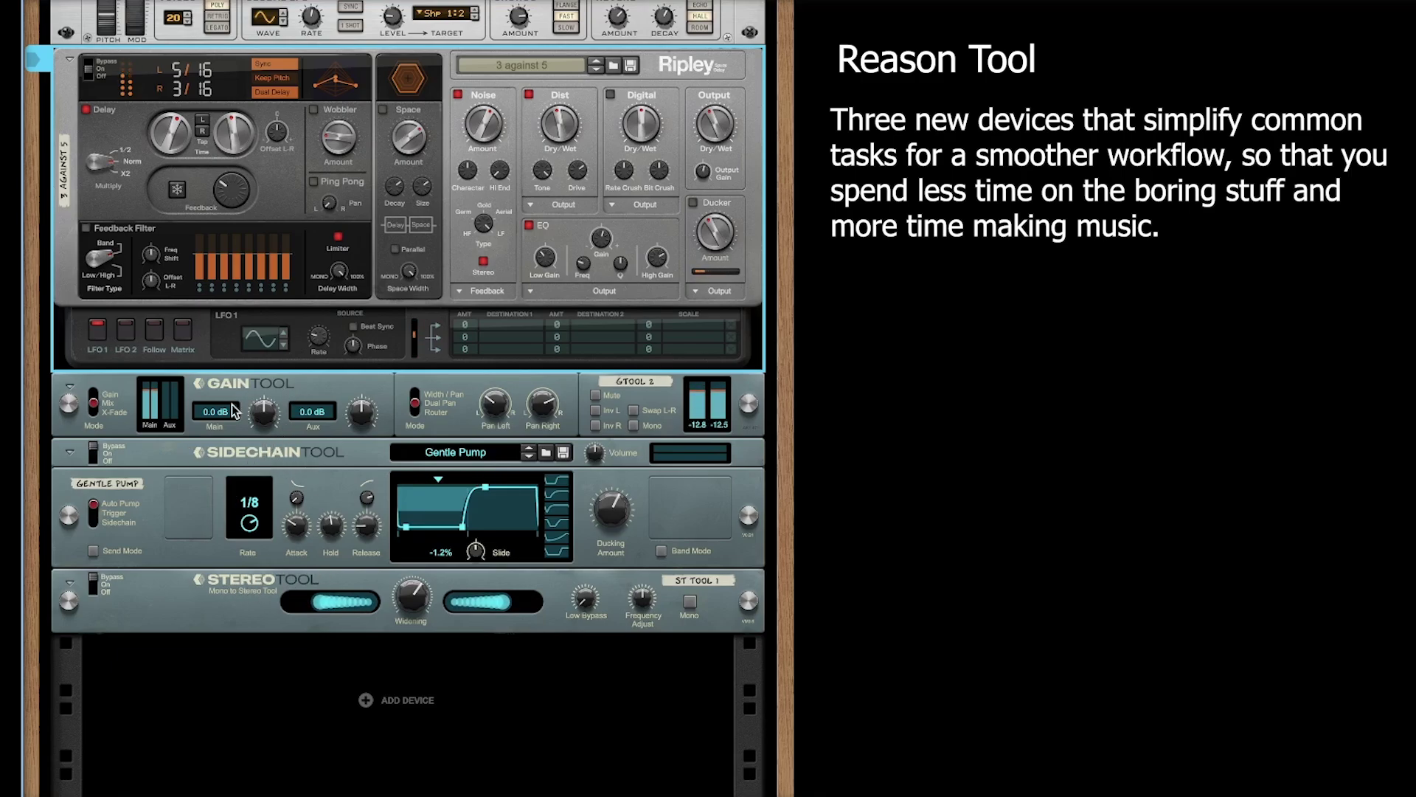
click(98, 395)
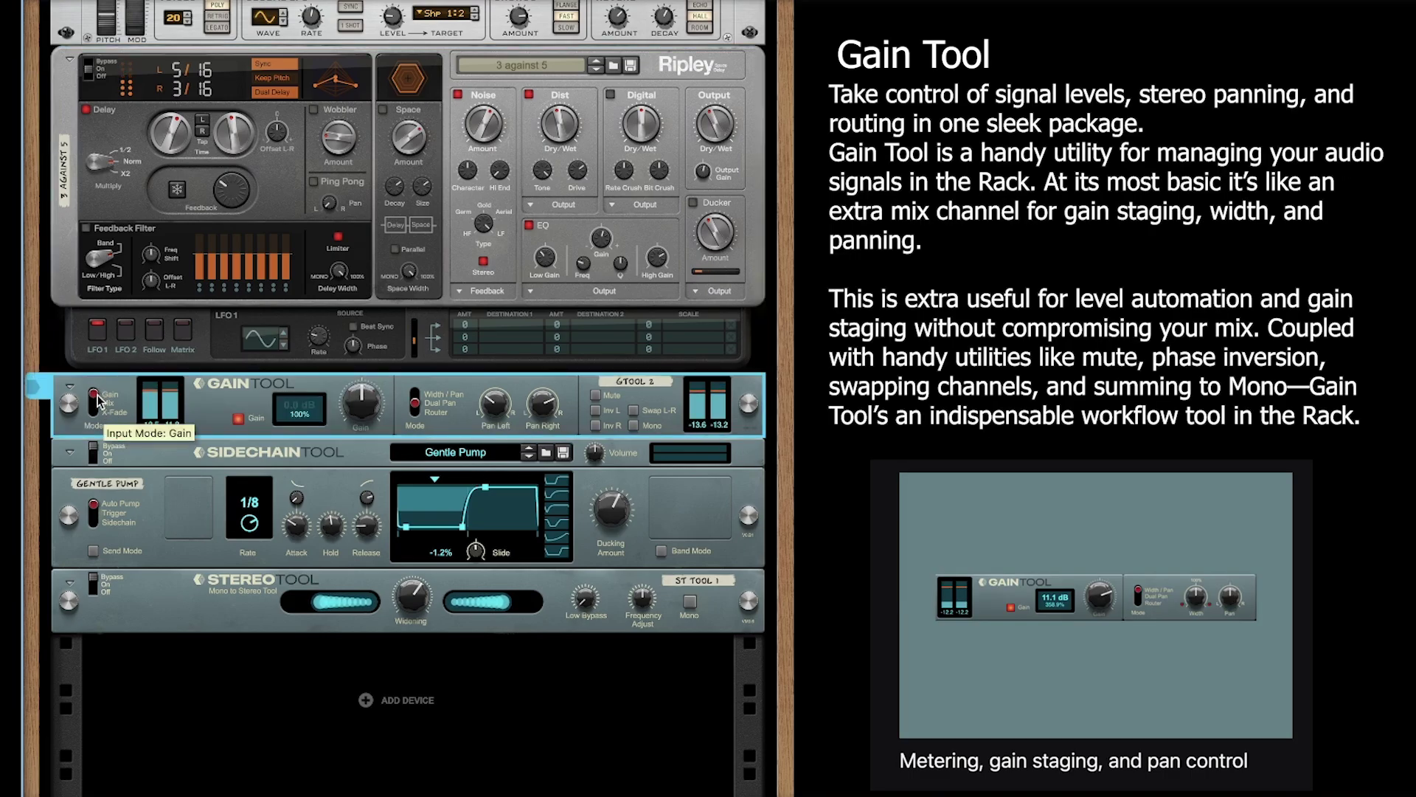
click(98, 408)
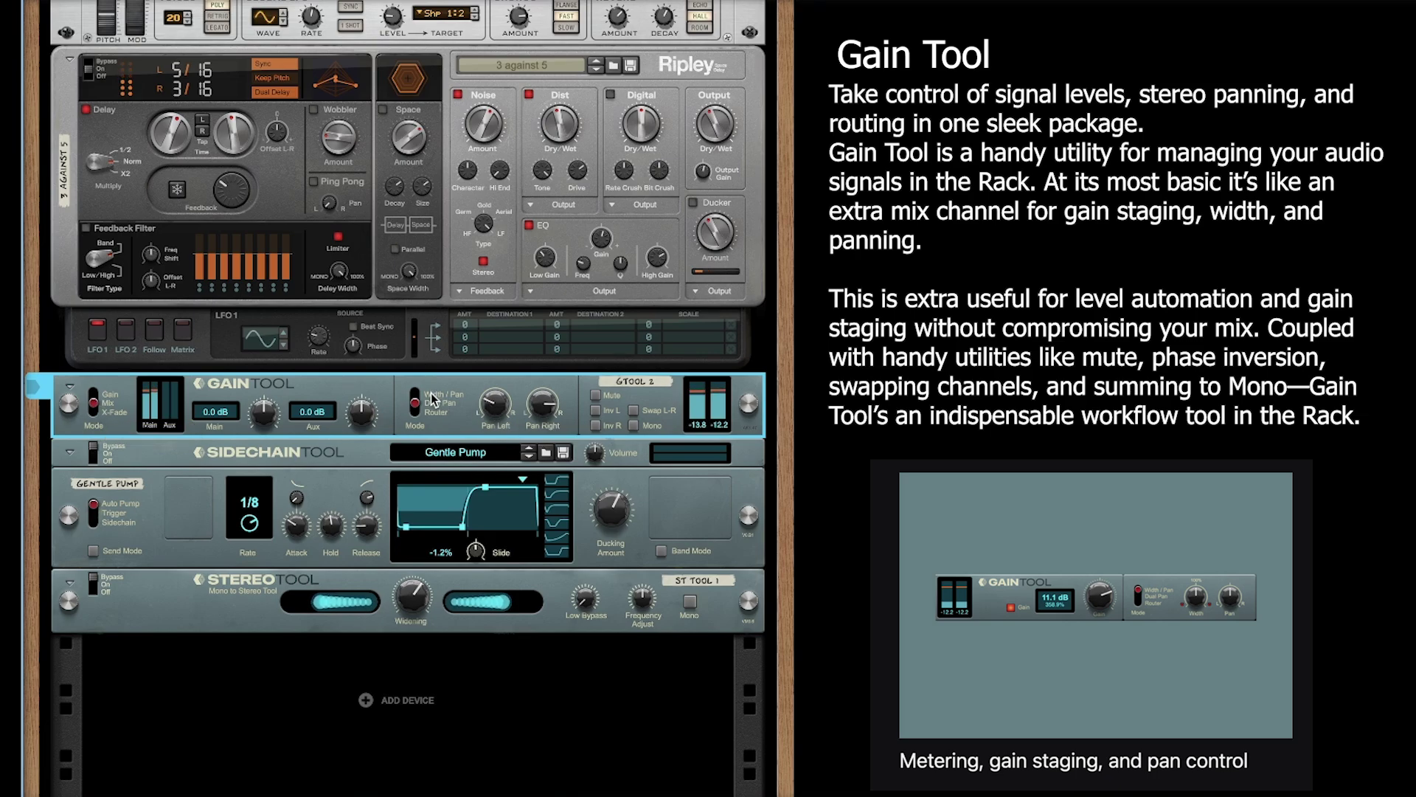
click(415, 399)
click(415, 407)
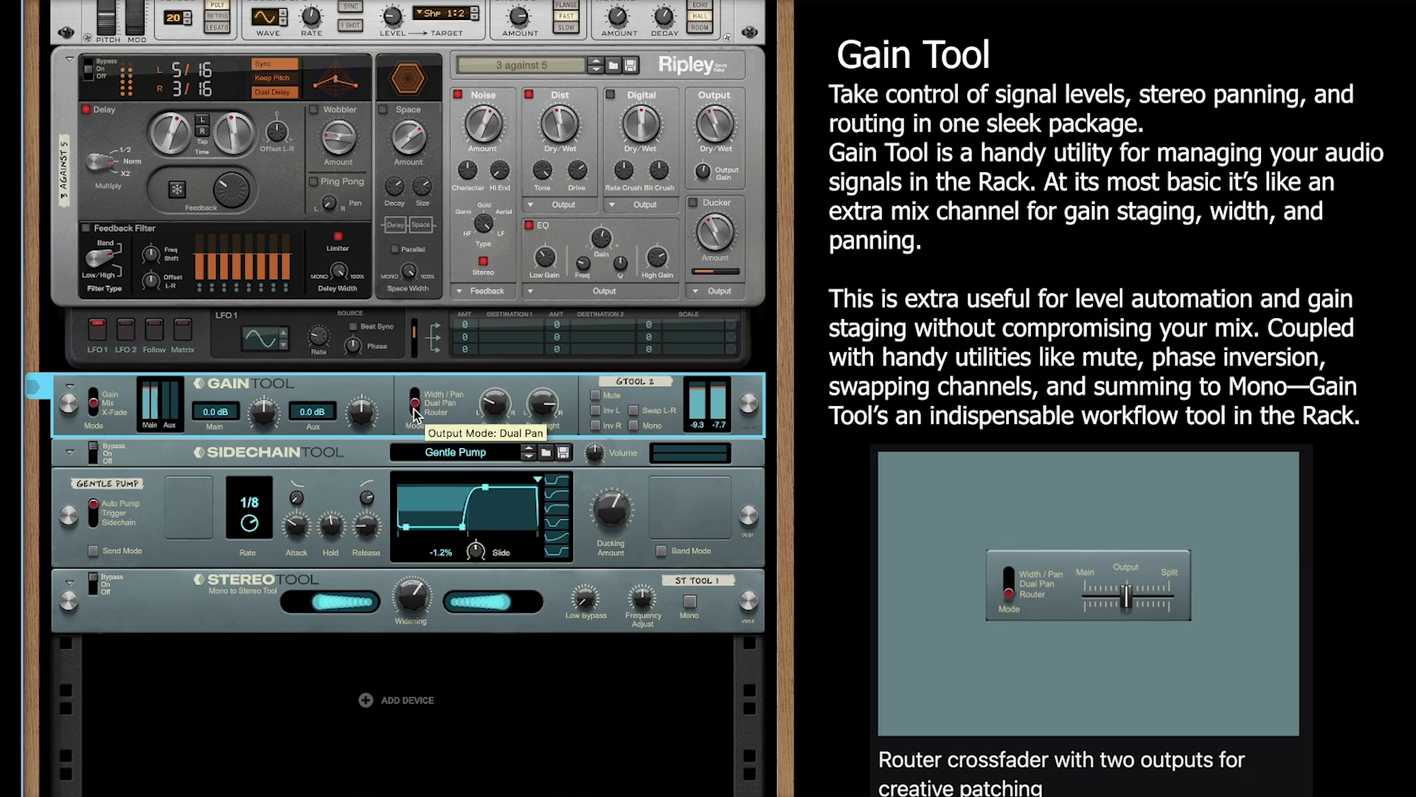
click(416, 417)
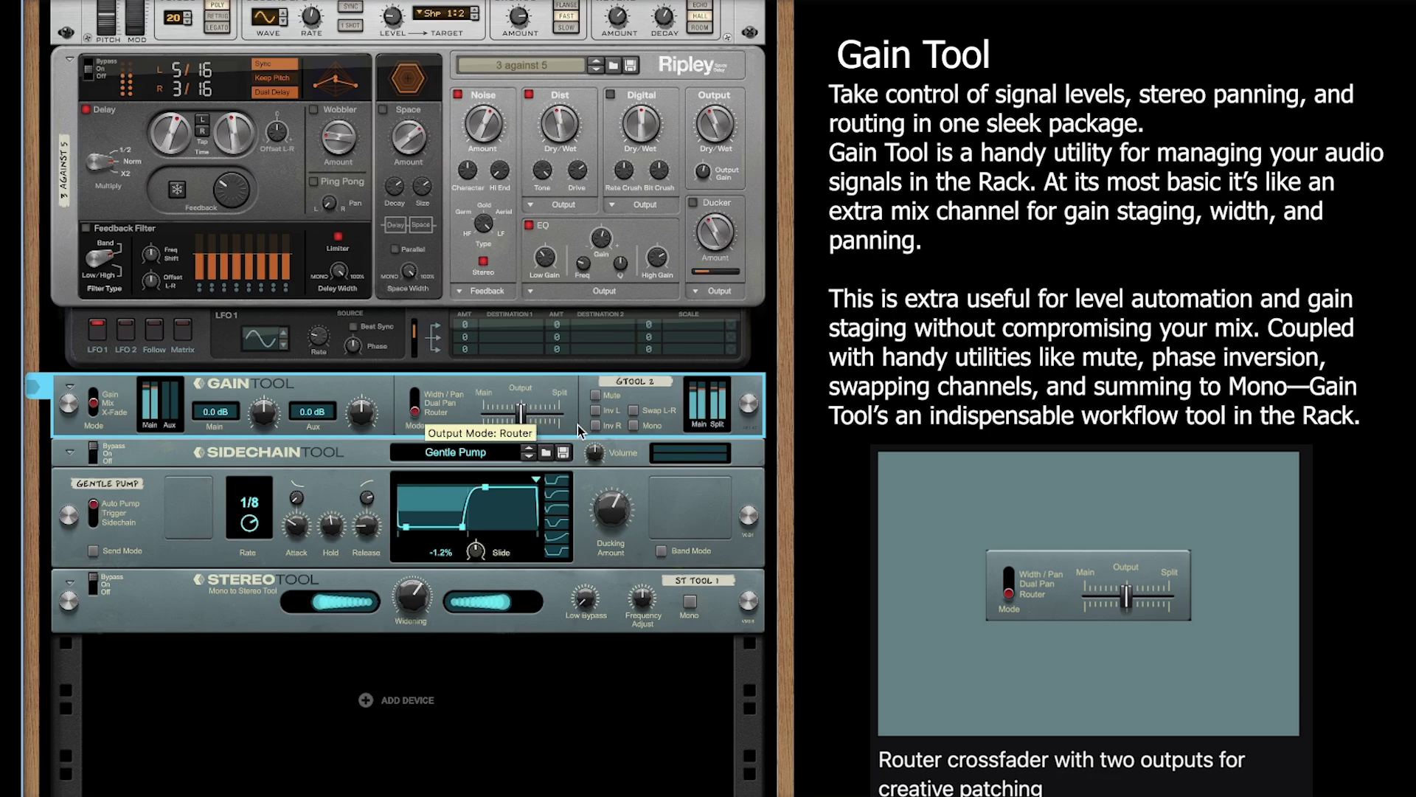
click(414, 407)
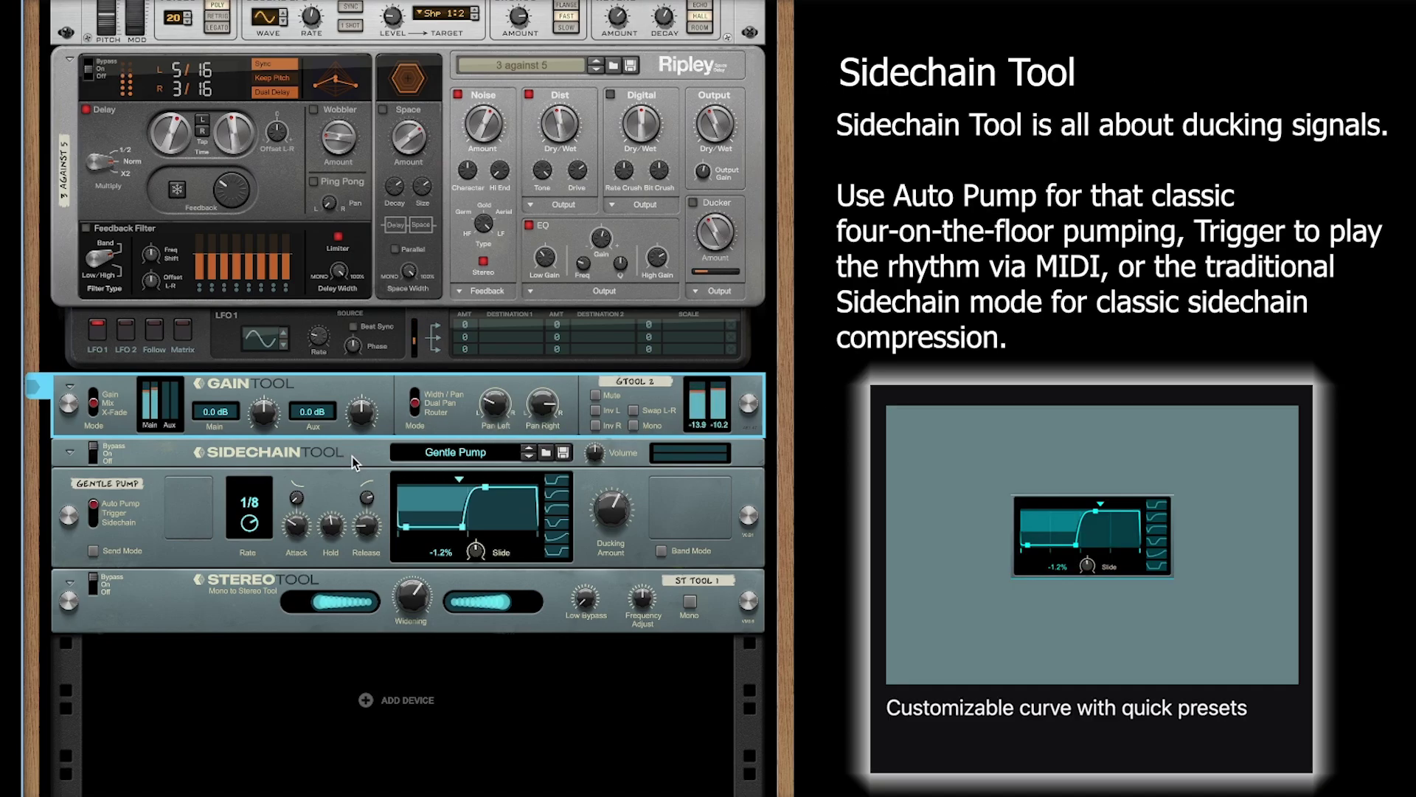
Slow the Sidechain Tool rate to 1/4 and set the Stereo Tool widening to 79.7%
click(101, 456)
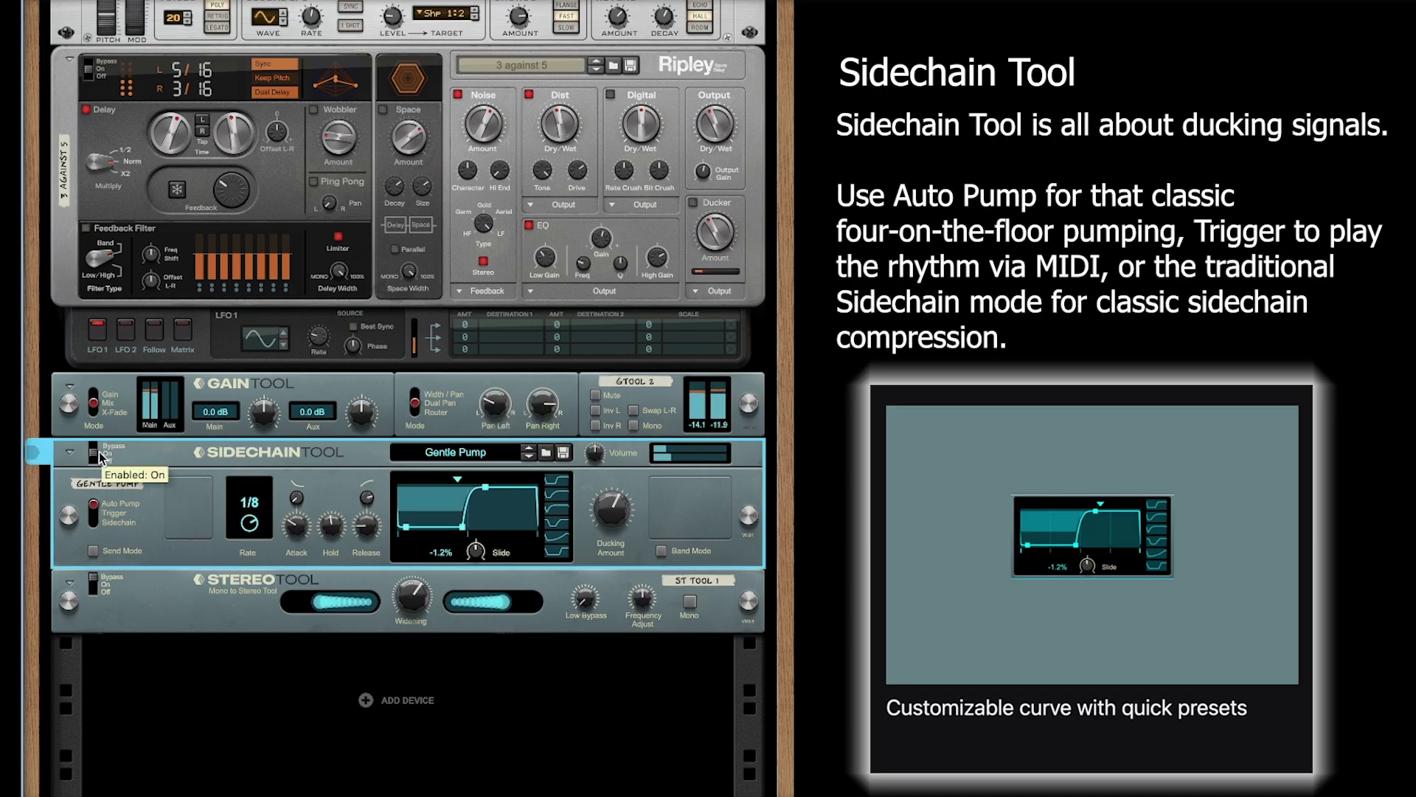
mouse_move(246, 524)
mouse_down()
mouse_move(246, 540)
mouse_move(249, 520)
mouse_up()
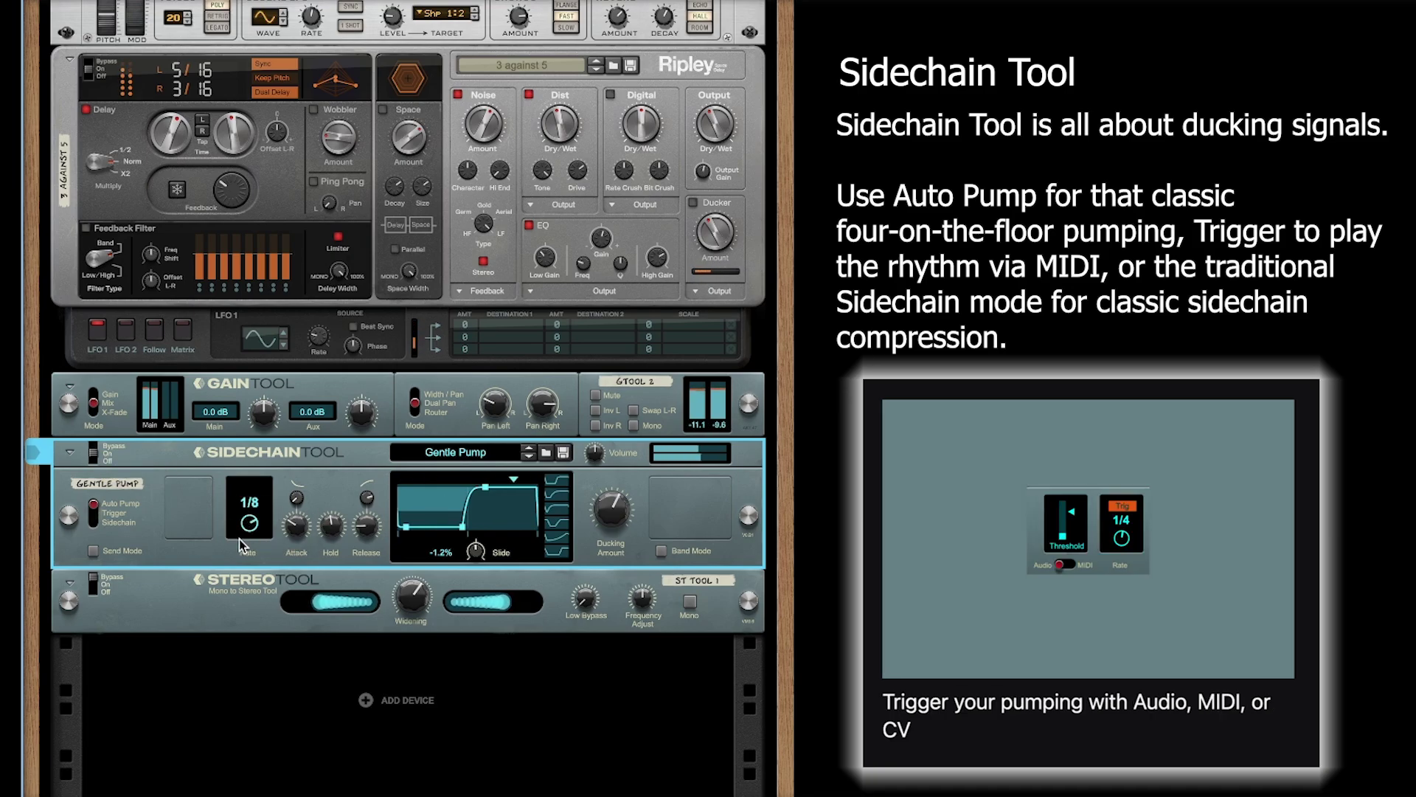
click(95, 585)
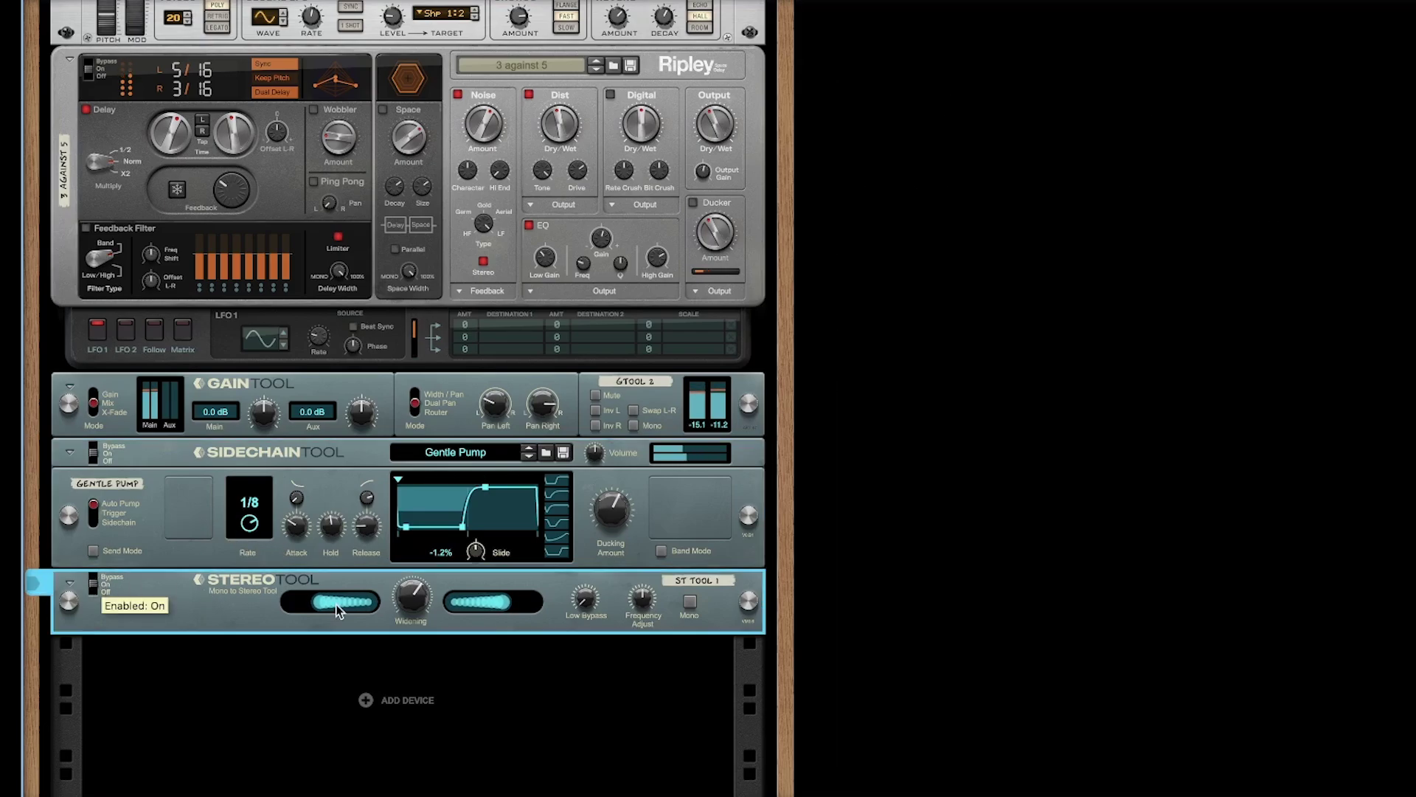
drag(408, 613, 396, 581)
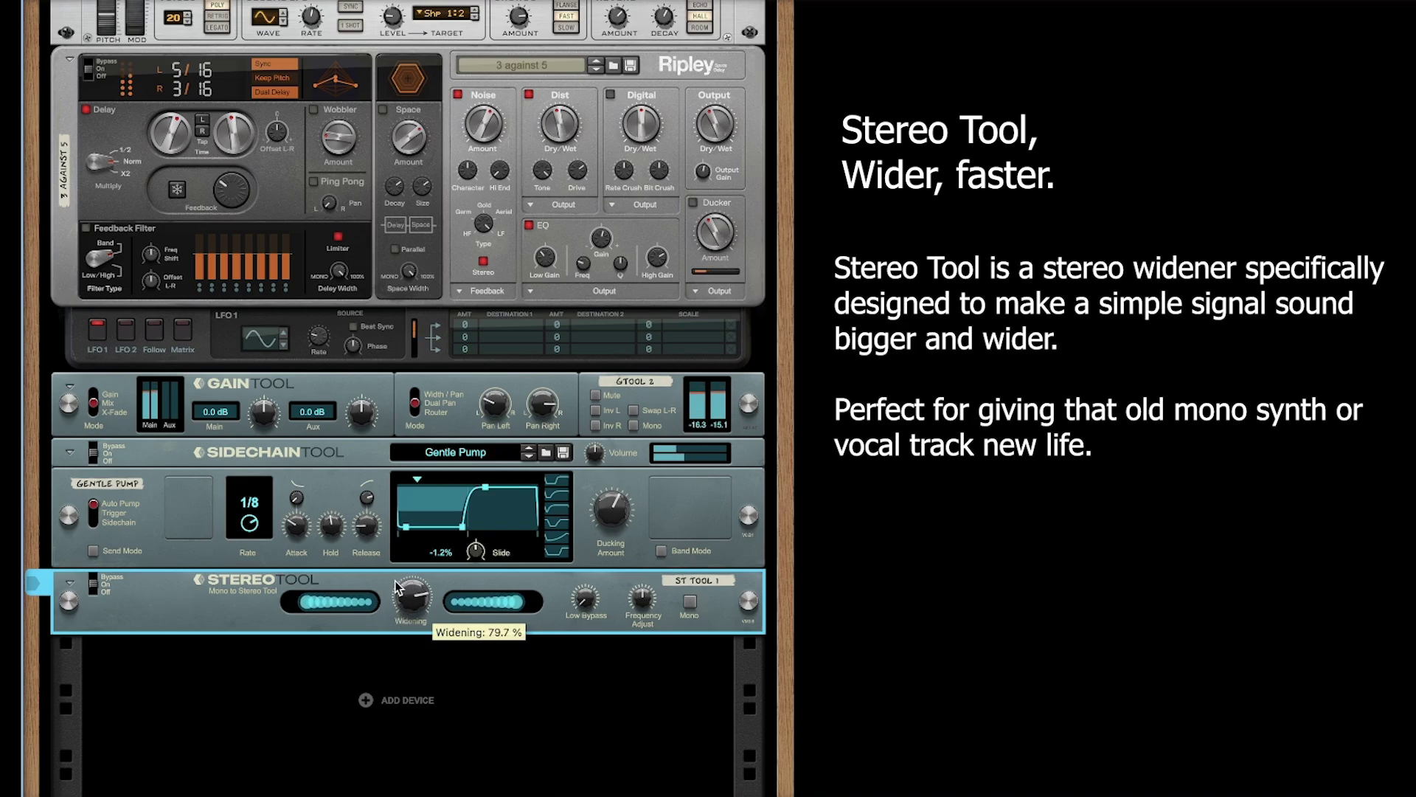
drag(396, 581, 407, 598)
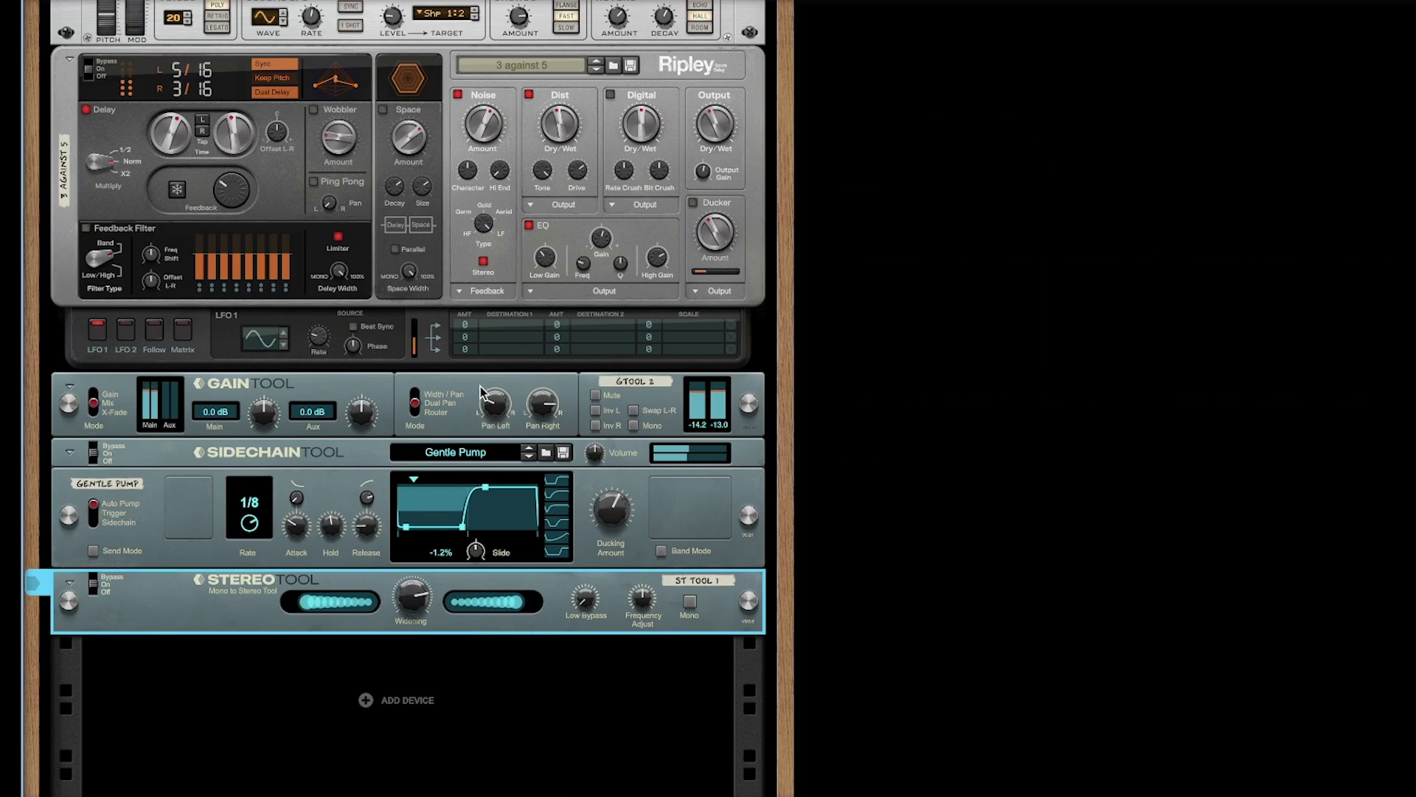
scroll(480, 398, up, 3)
scroll(480, 398, up, 10)
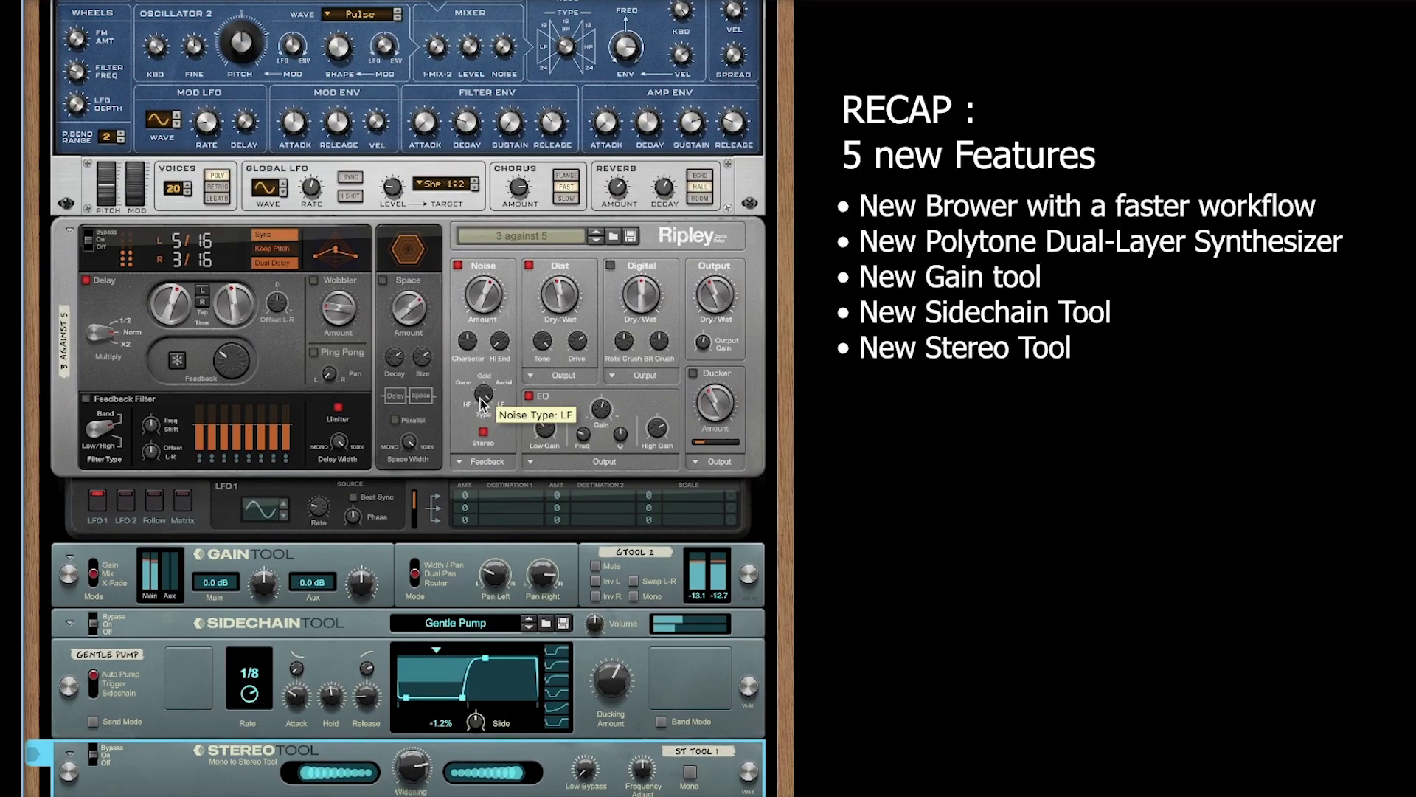
Scroll through the other song's rack of Europa, Grain, Redrum and Dr.OctoRex devices
scroll(480, 399, up, 13)
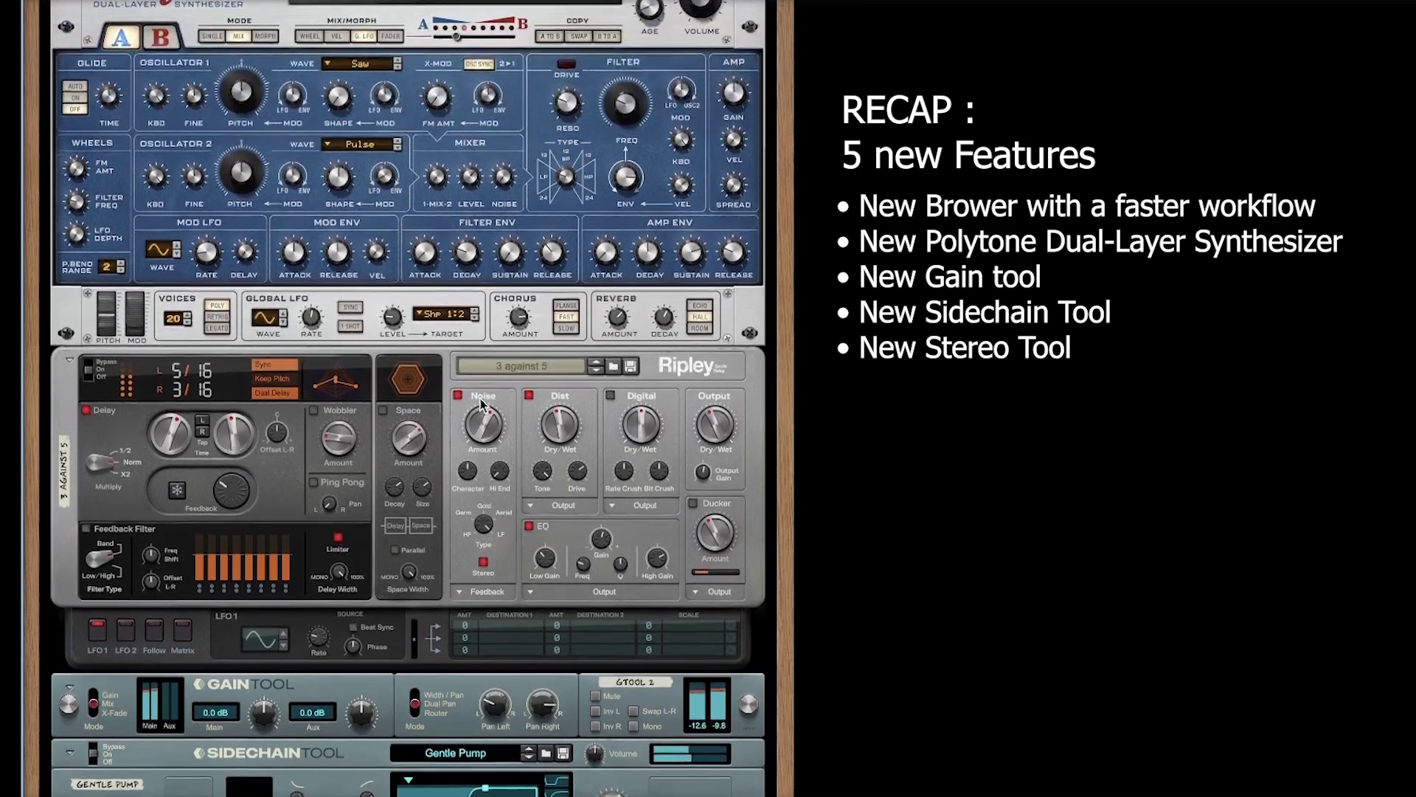
scroll(480, 400, up, 3)
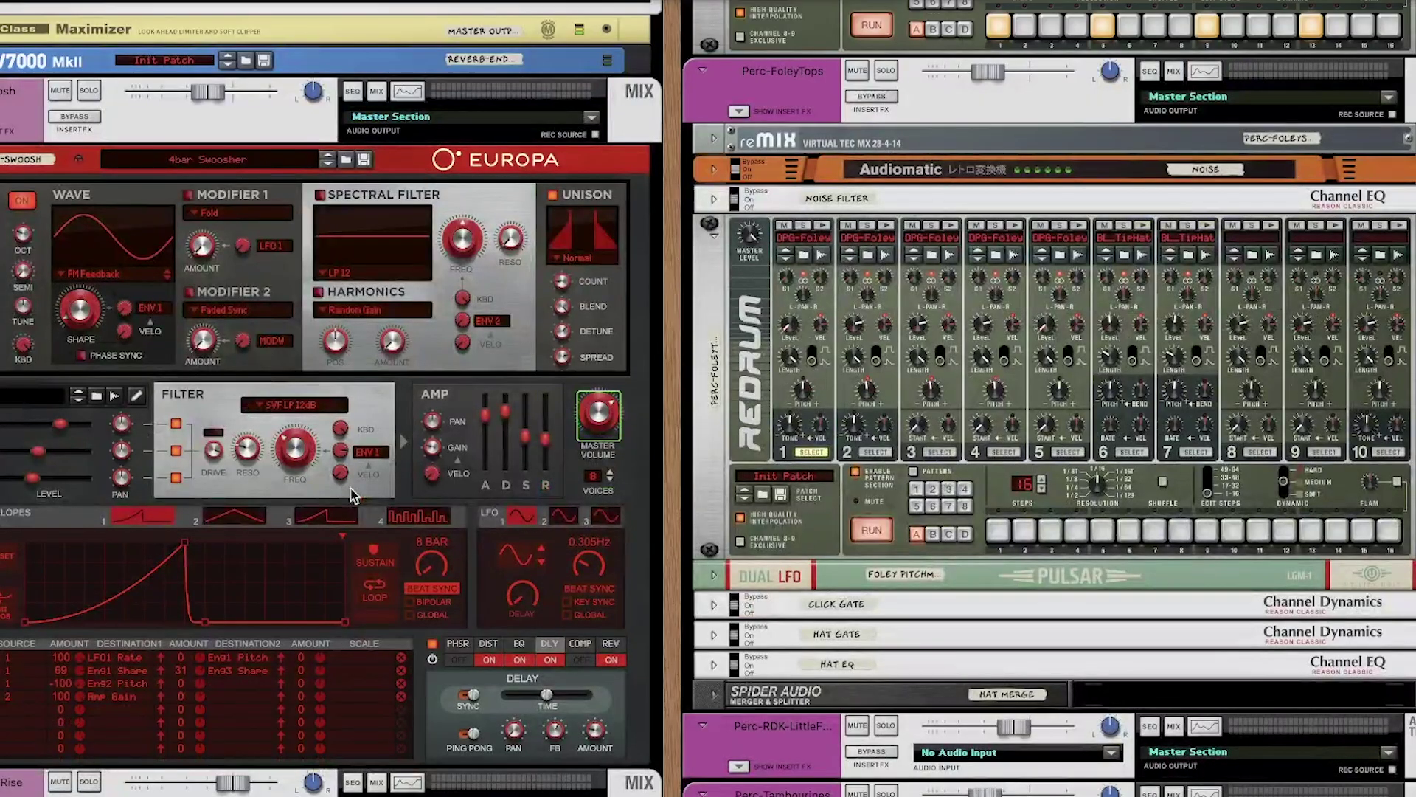
scroll(354, 495, down, 3)
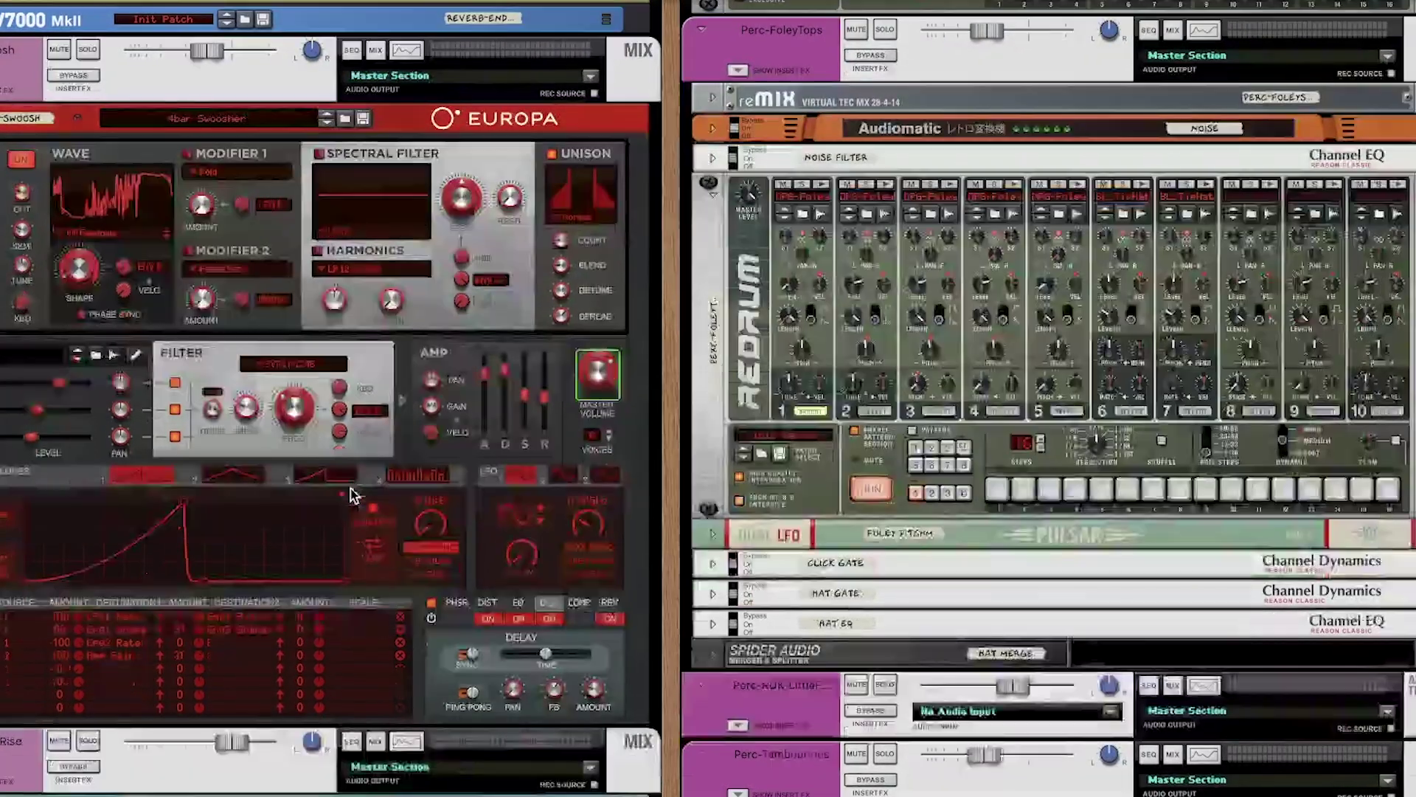
scroll(354, 496, down, 7)
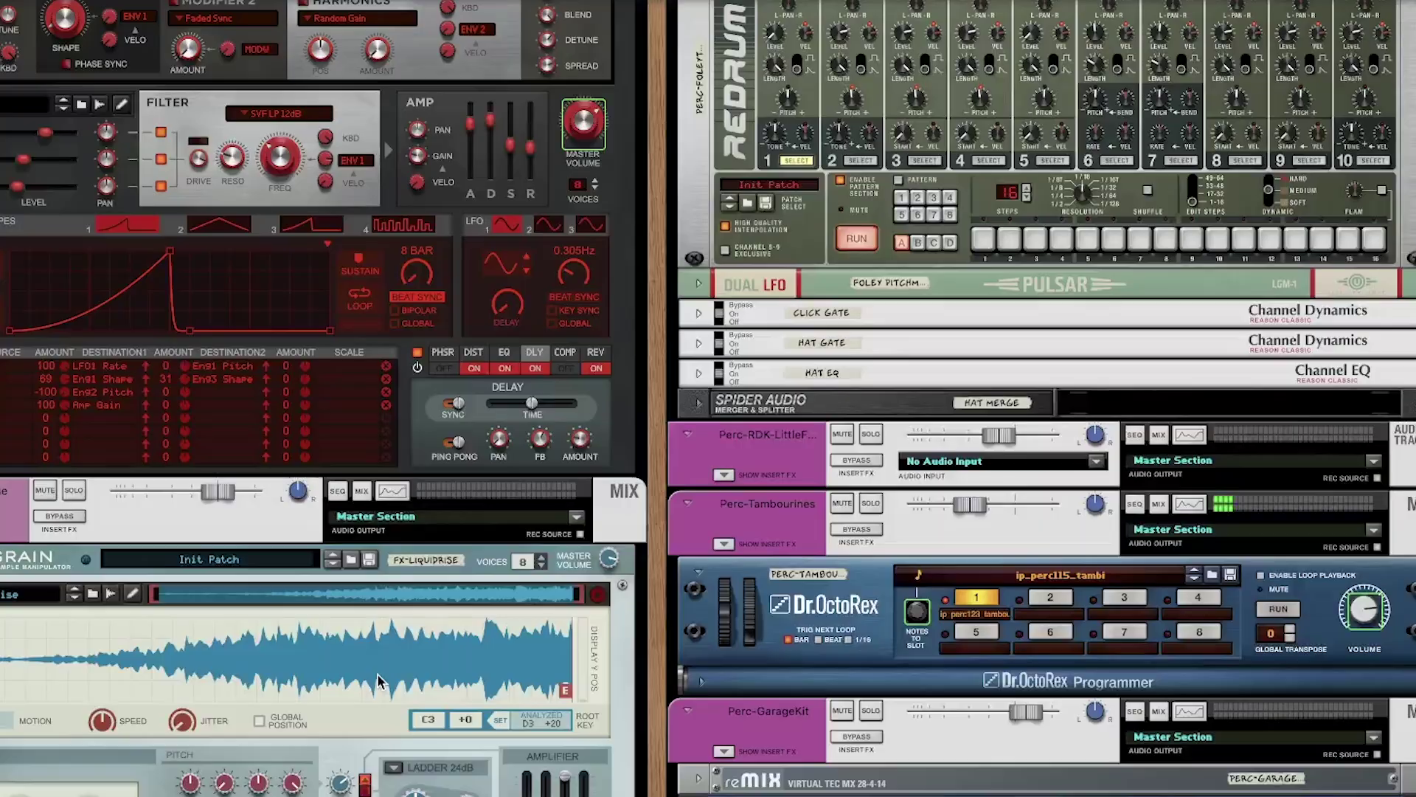
scroll(377, 680, down, 2)
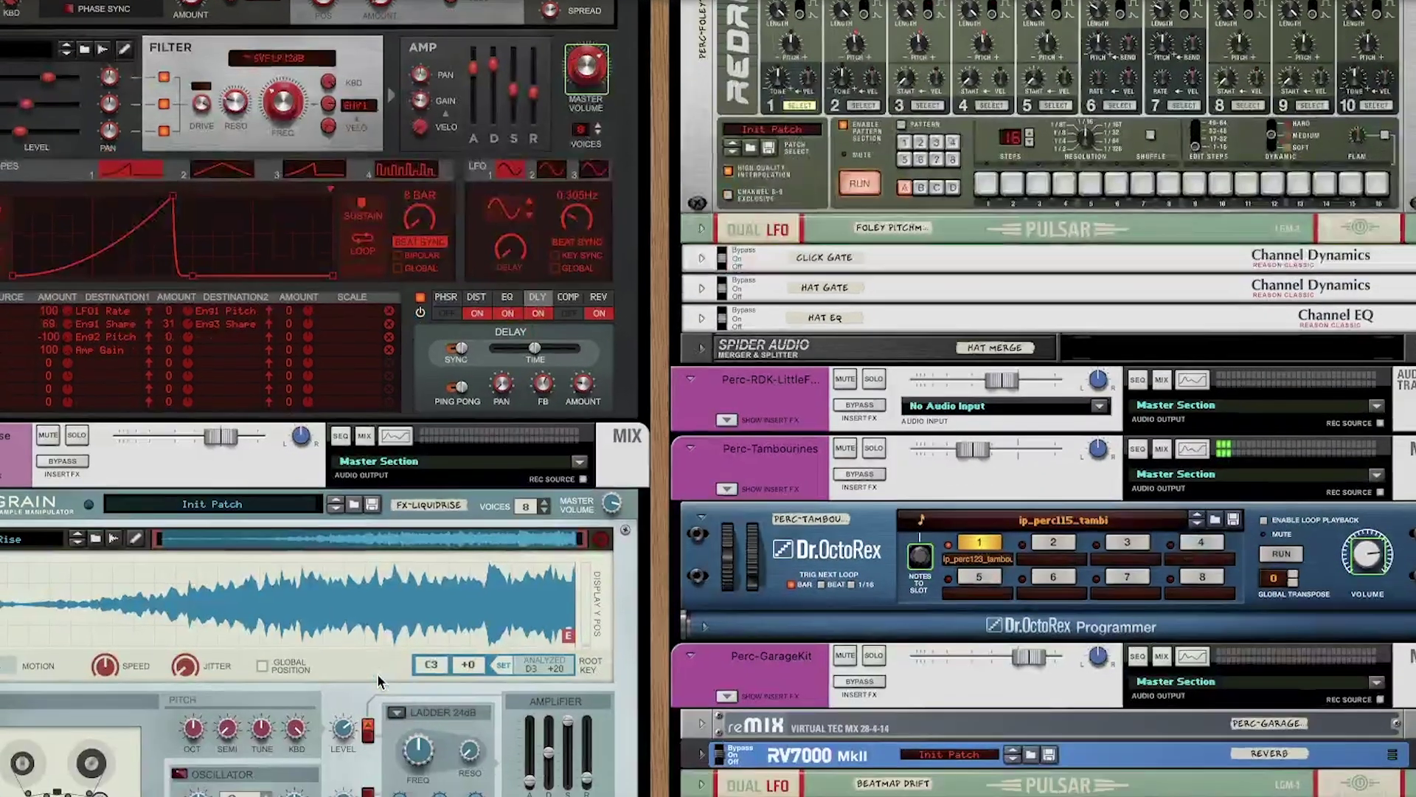